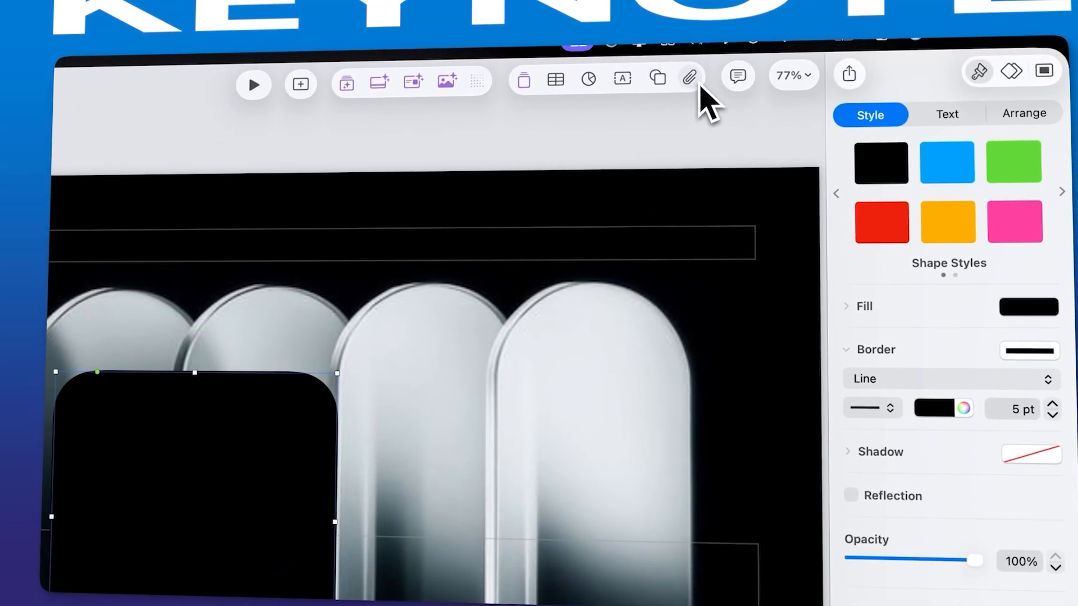
Open the file chooser to insert a media file onto the slide with the black rounded square
{"action": "left_click", "coordinate": [840, 47]}
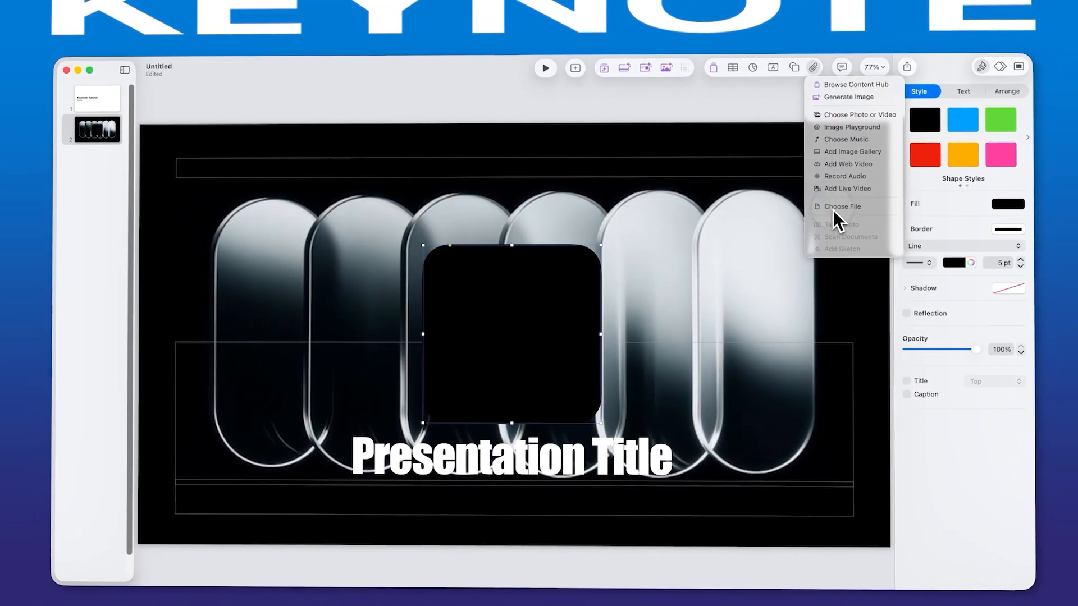
{"action": "left_click", "coordinate": [833, 208]}
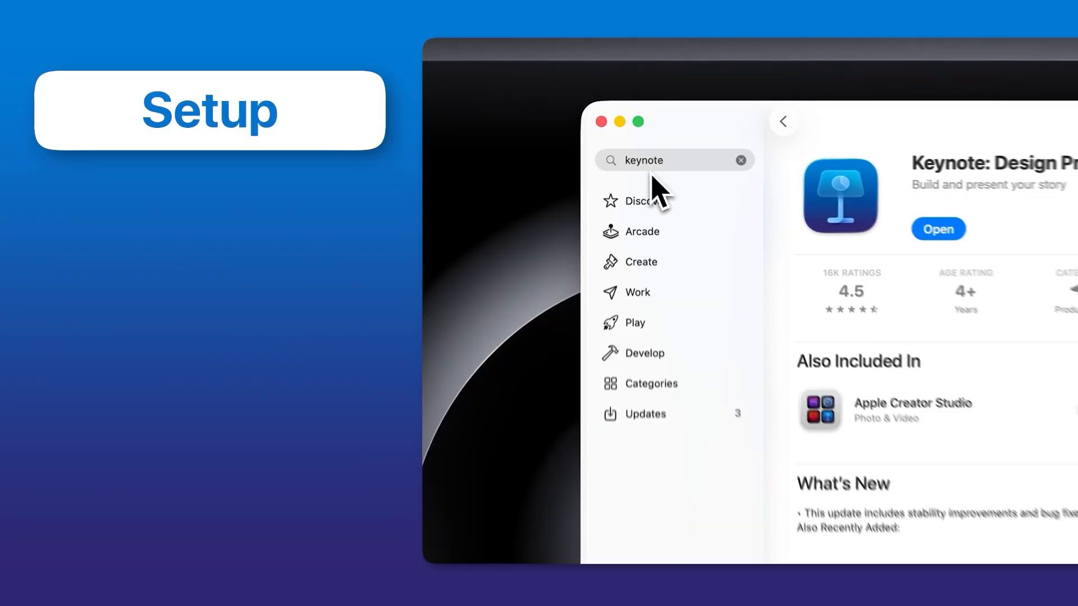
Launch Keynote from its App Store page and replace the title placeholder on the first slide with "Keynote Tutorial"
{"action": "left_click", "coordinate": [938, 229]}
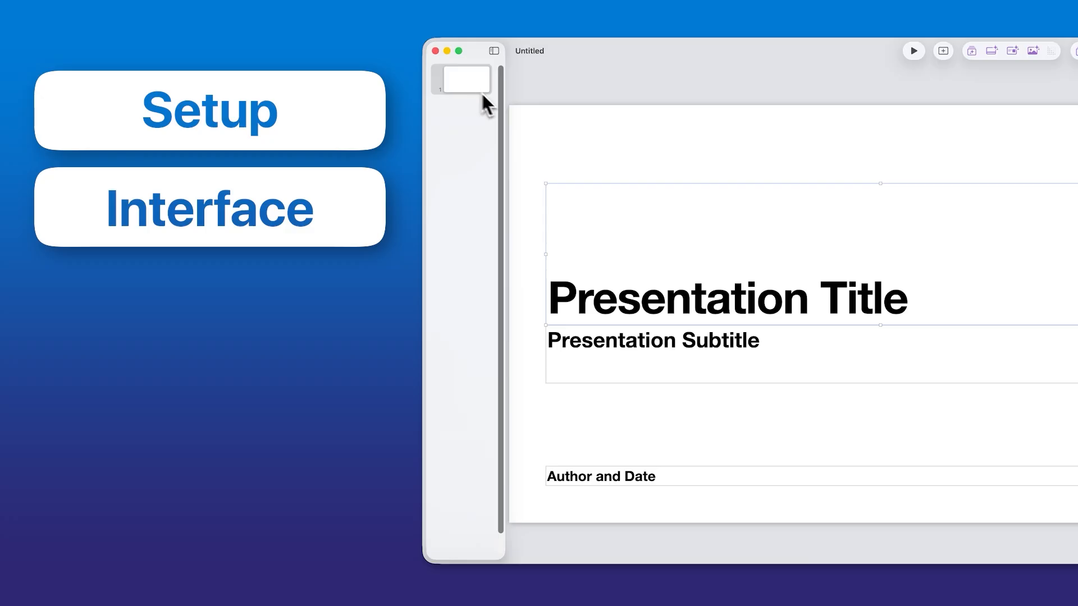
{"action": "left_click", "coordinate": [891, 306]}
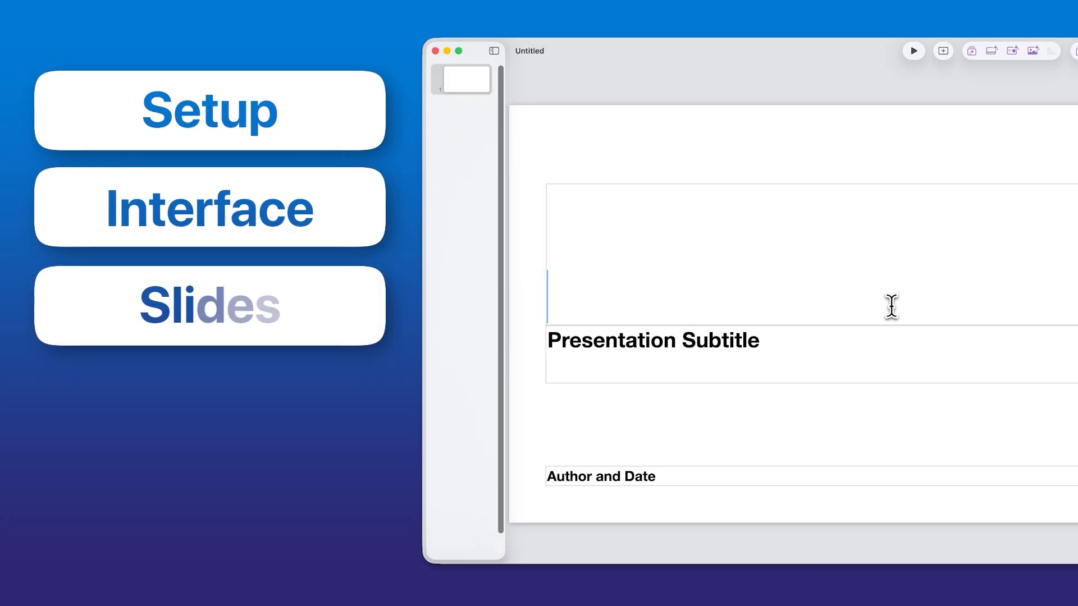
{"action": "type", "text": "Keynote Tutorial"}
Add a Title & Photo slide and place the "Keynote Tutorial" slide first in the slide order
{"action": "left_click", "coordinate": [943, 50]}
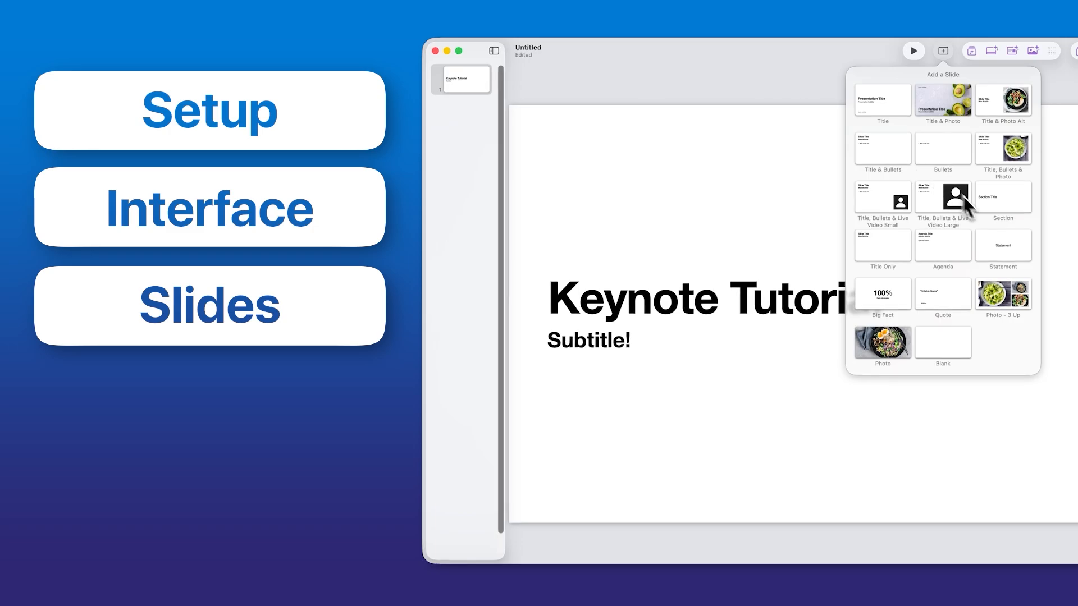
{"action": "left_click", "coordinate": [942, 100]}
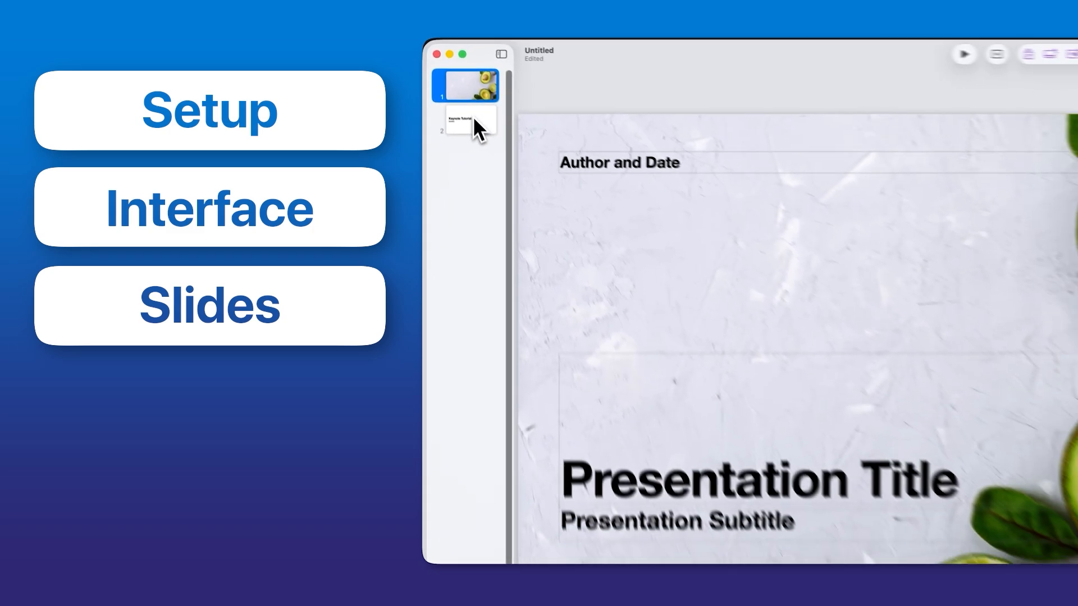
{"action": "left_click_drag", "start_coordinate": [469, 110], "coordinate": [467, 76]}
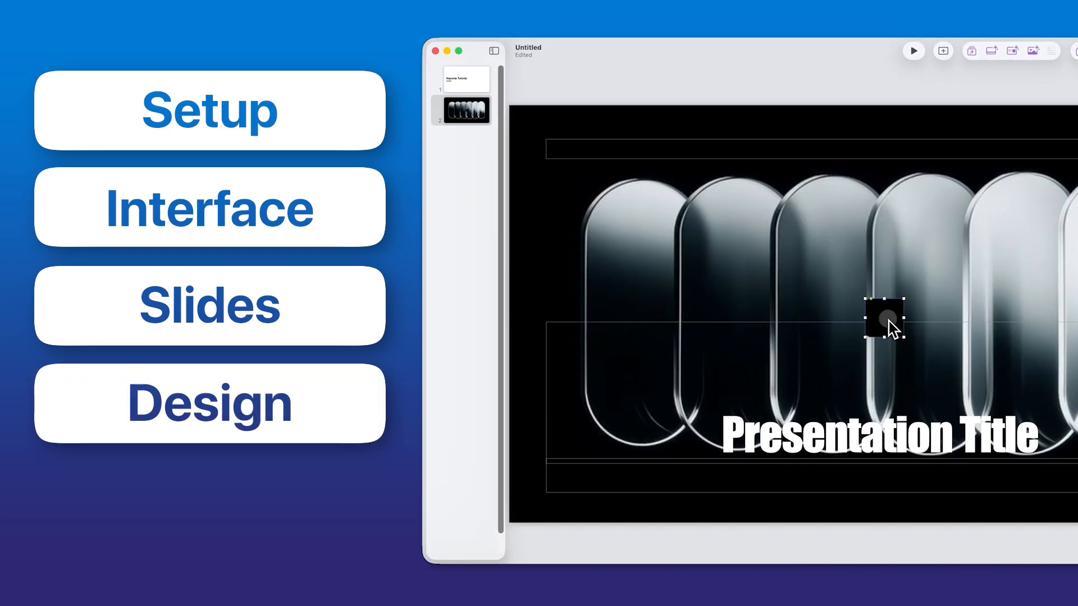
Resize the black square and the chameleon video on slide 2
{"action": "left_click_drag", "start_coordinate": [932, 332], "coordinate": [814, 269]}
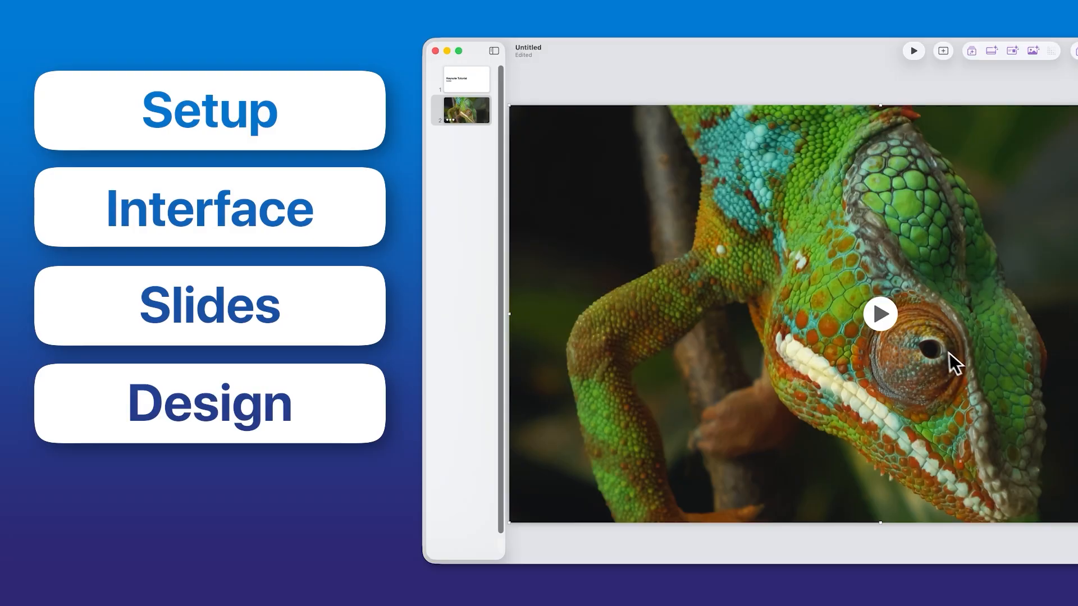
{"action": "left_click_drag", "start_coordinate": [1077, 522], "coordinate": [844, 279]}
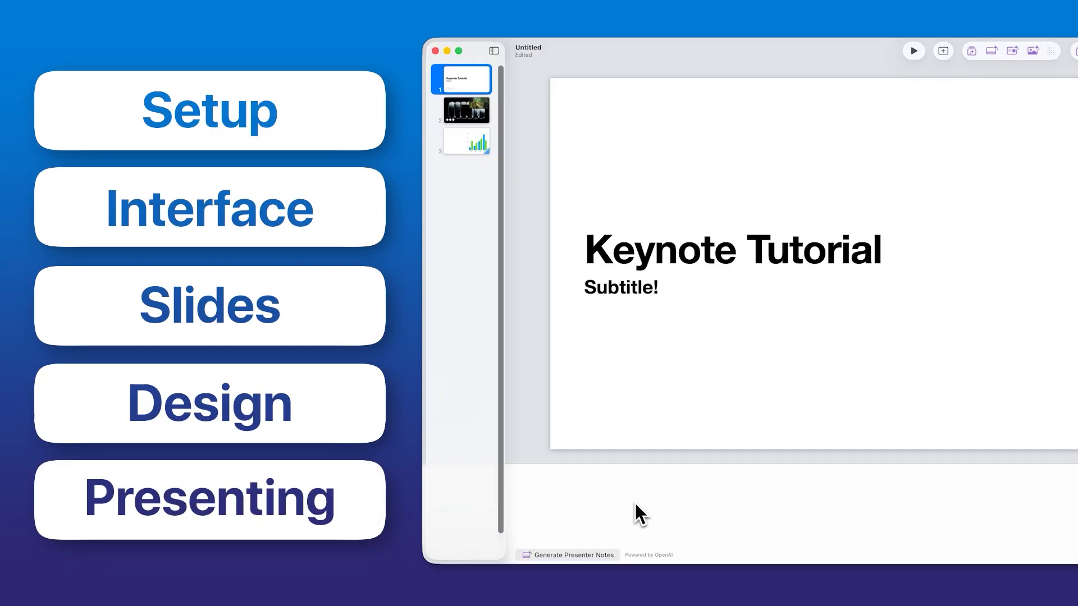
Place the cursor in the title slide's presenter notes and start rehearsing the slideshow
{"action": "left_click", "coordinate": [634, 502]}
{"action": "left_click", "coordinate": [772, 40]}
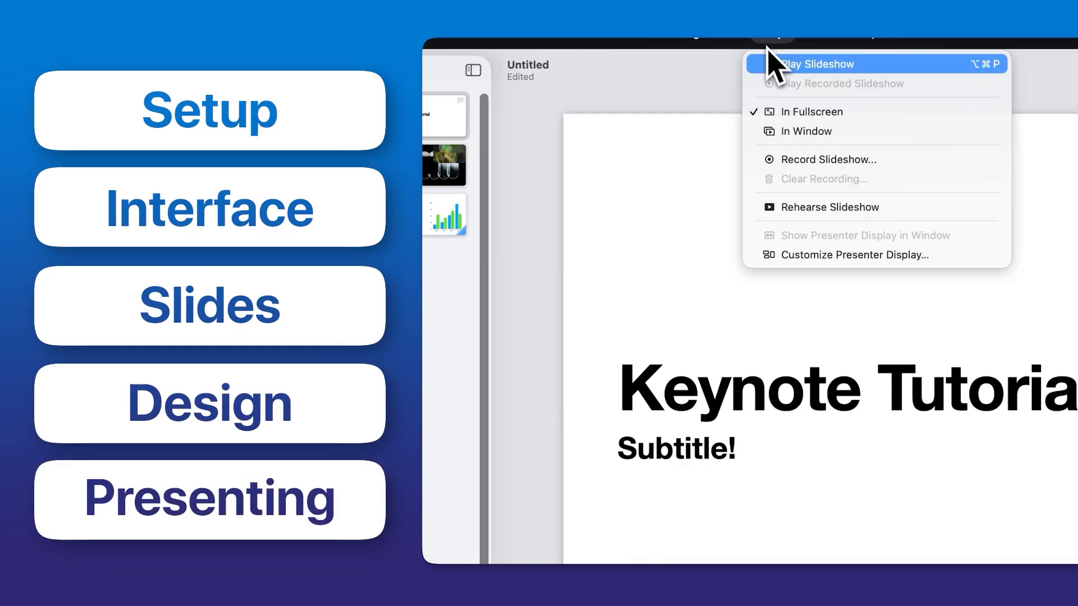
{"action": "left_click", "coordinate": [899, 212]}
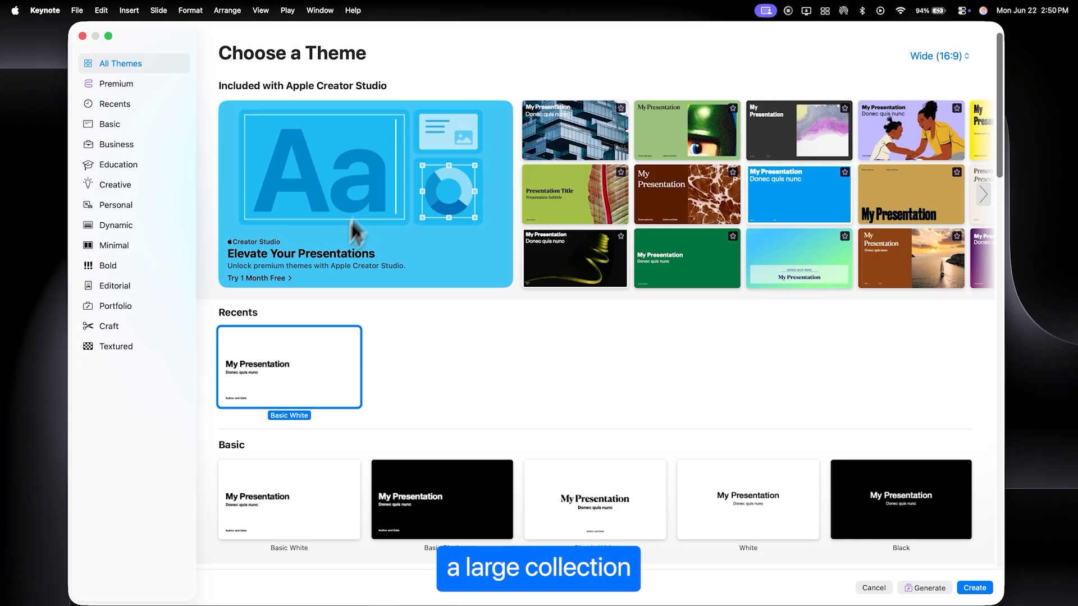
Browse the theme gallery and create a new presentation with the Basic White theme
{"action": "scroll", "coordinate": [422, 436], "scroll_direction": "down", "scroll_amount": 10}
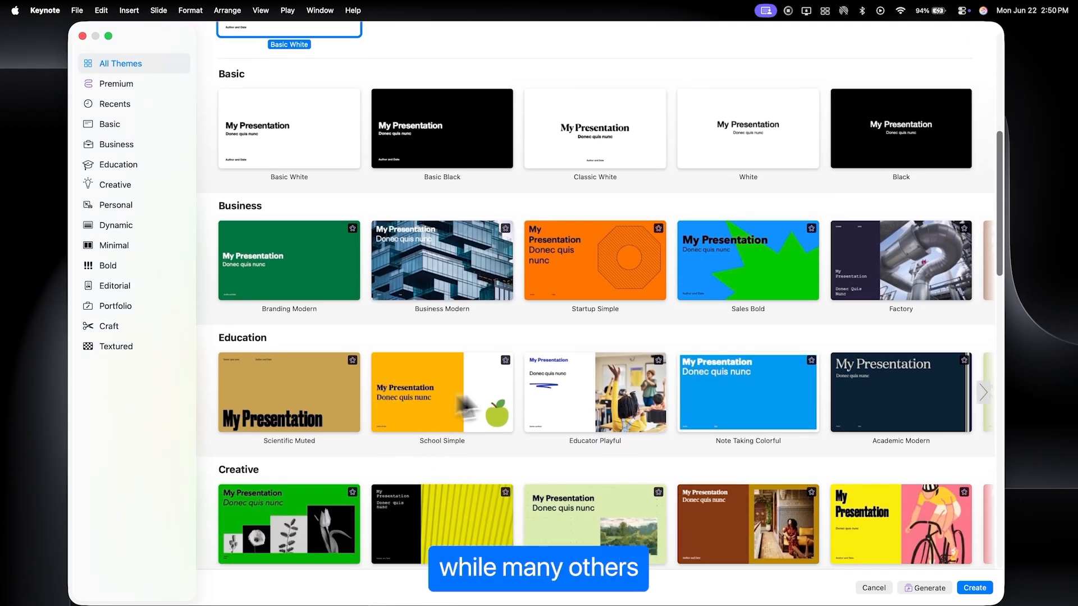
{"action": "scroll", "coordinate": [673, 332], "scroll_direction": "up", "scroll_amount": 8}
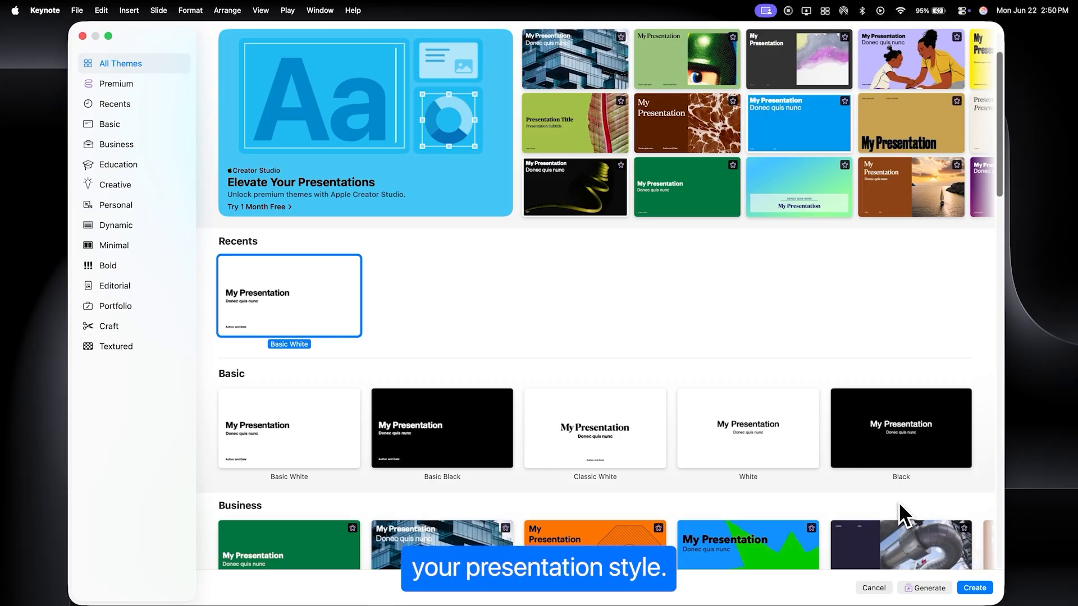
{"action": "double_click", "coordinate": [320, 408]}
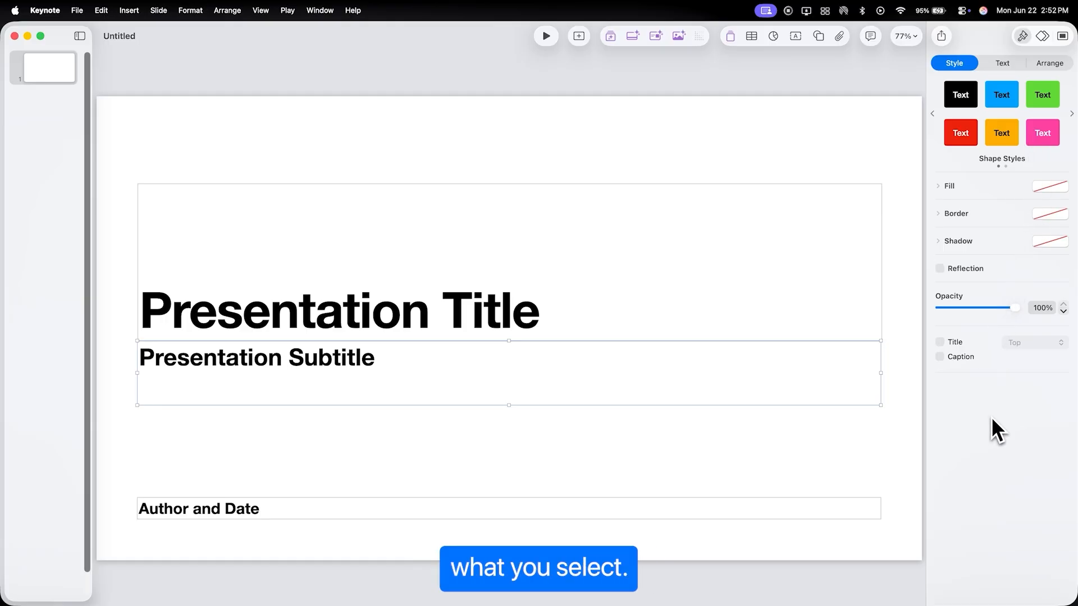
Compare the formatting options offered for the title placeholder with those for the empty slide
{"action": "left_click", "coordinate": [646, 319]}
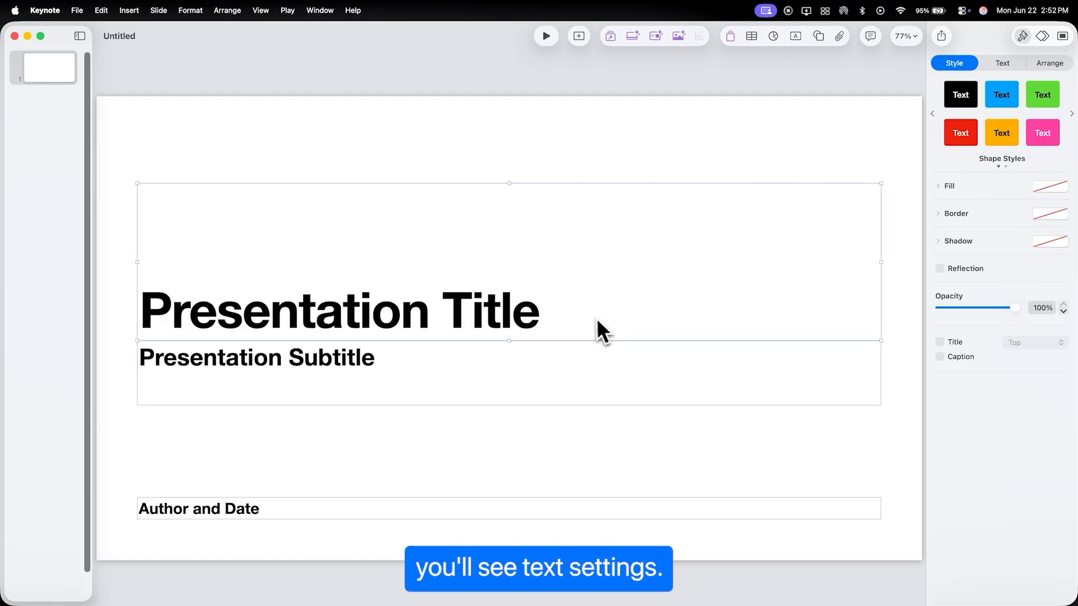
{"action": "left_click", "coordinate": [734, 441]}
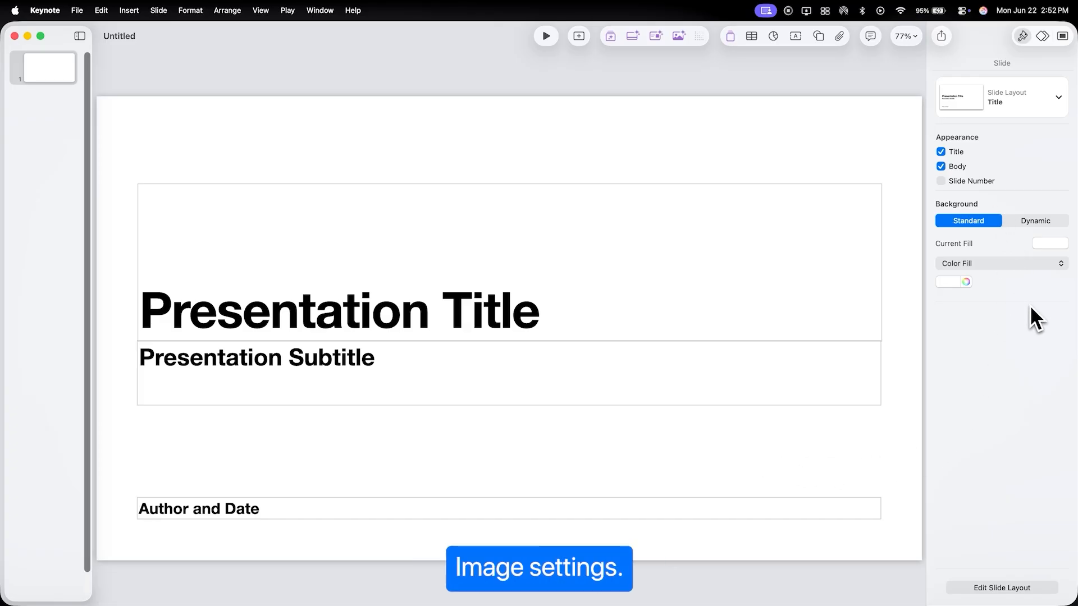
{"action": "left_click", "coordinate": [720, 309]}
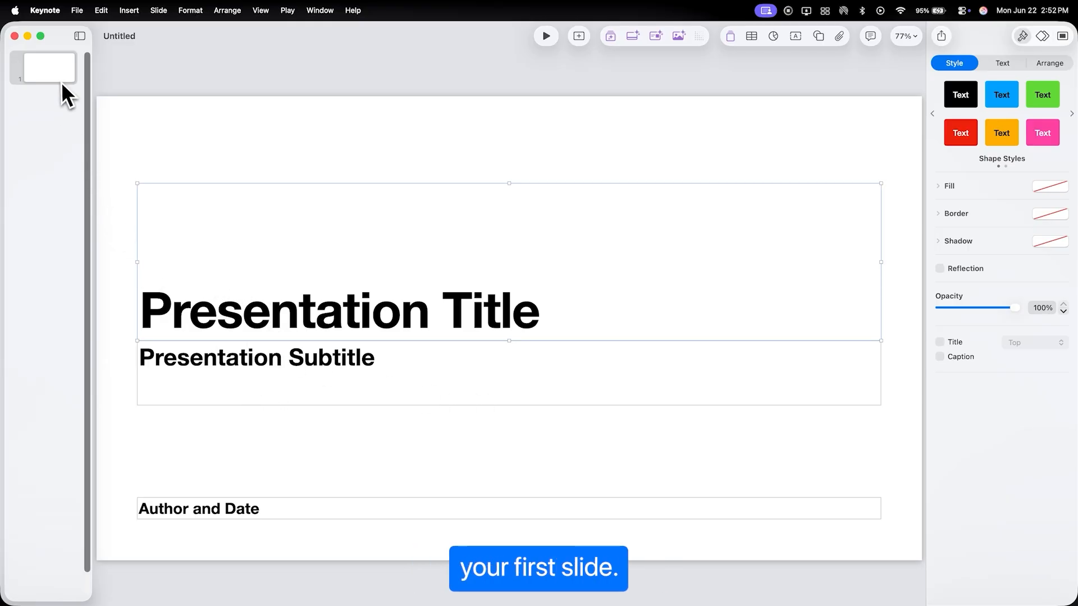
Fill in the first slide with the title "Keynote Tutorial" and the subtitle "Subtitle!"
{"action": "left_click", "coordinate": [520, 318]}
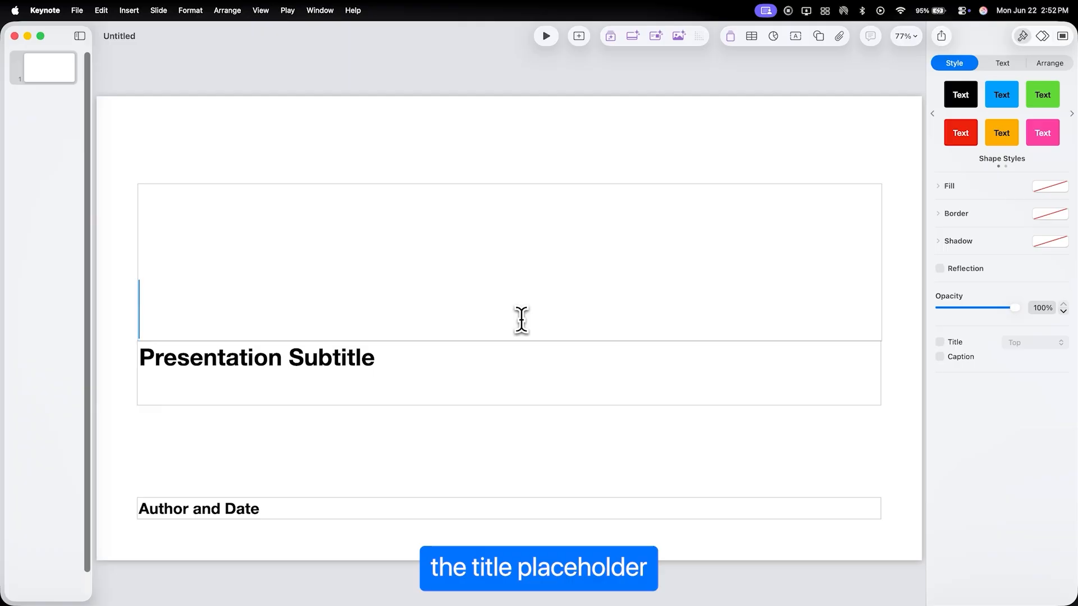
{"action": "type", "text": "Keynote Tutorial"}
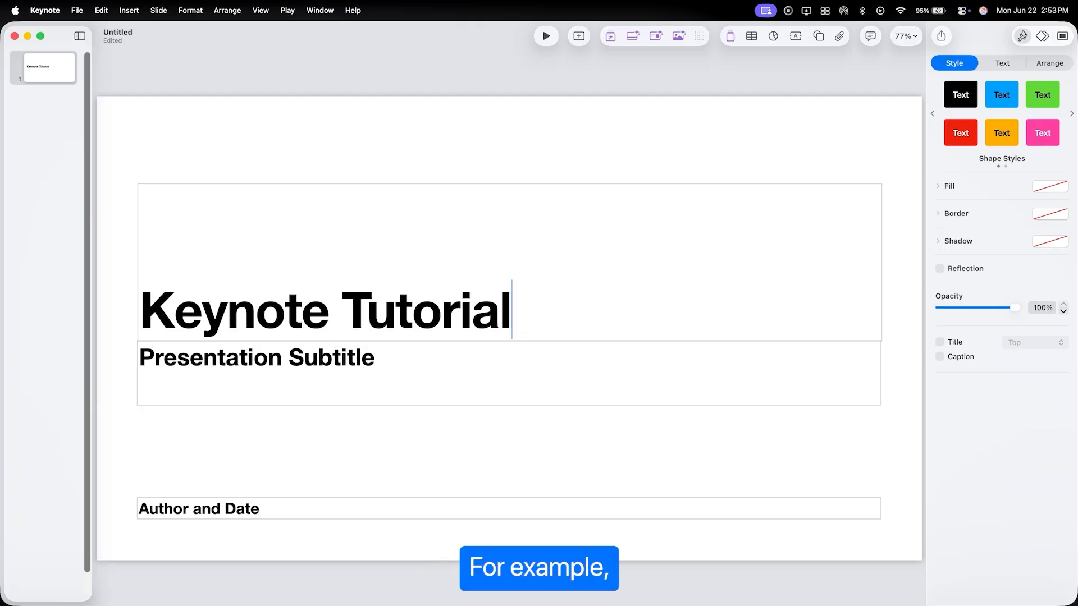
{"action": "left_click", "coordinate": [513, 365]}
{"action": "type", "text": "Subtitle!"}
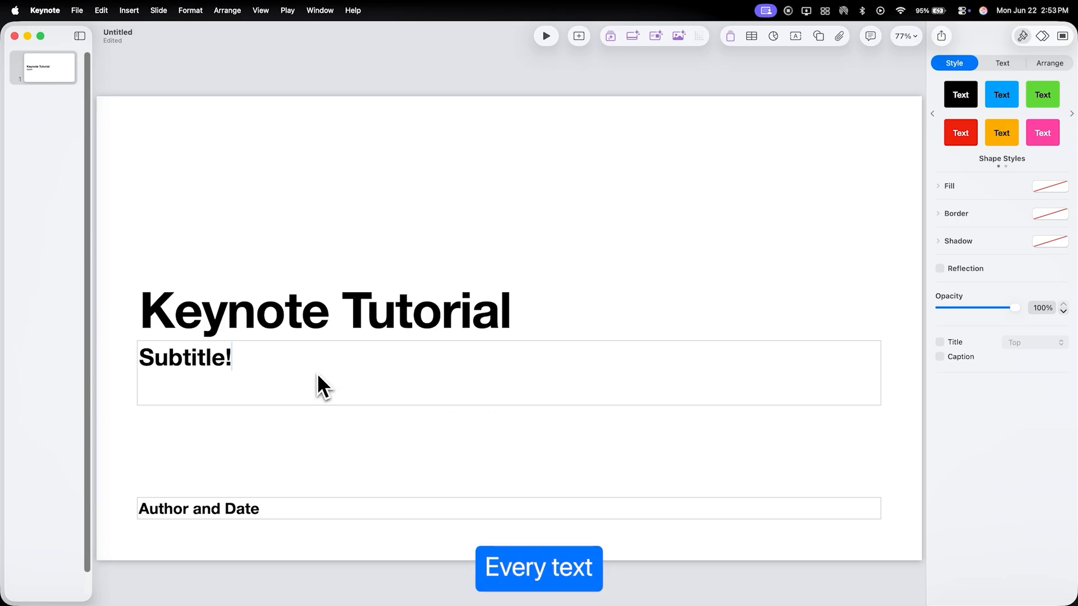
Delete the "Author and Date" placeholder from the title slide
{"action": "left_click", "coordinate": [466, 425]}
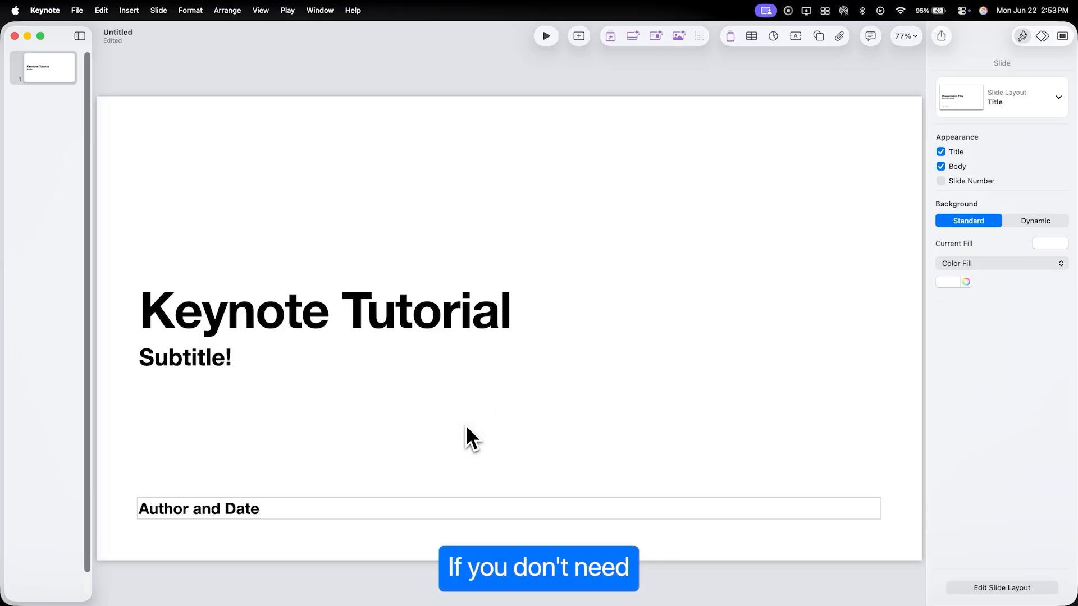
{"action": "left_click", "coordinate": [269, 510]}
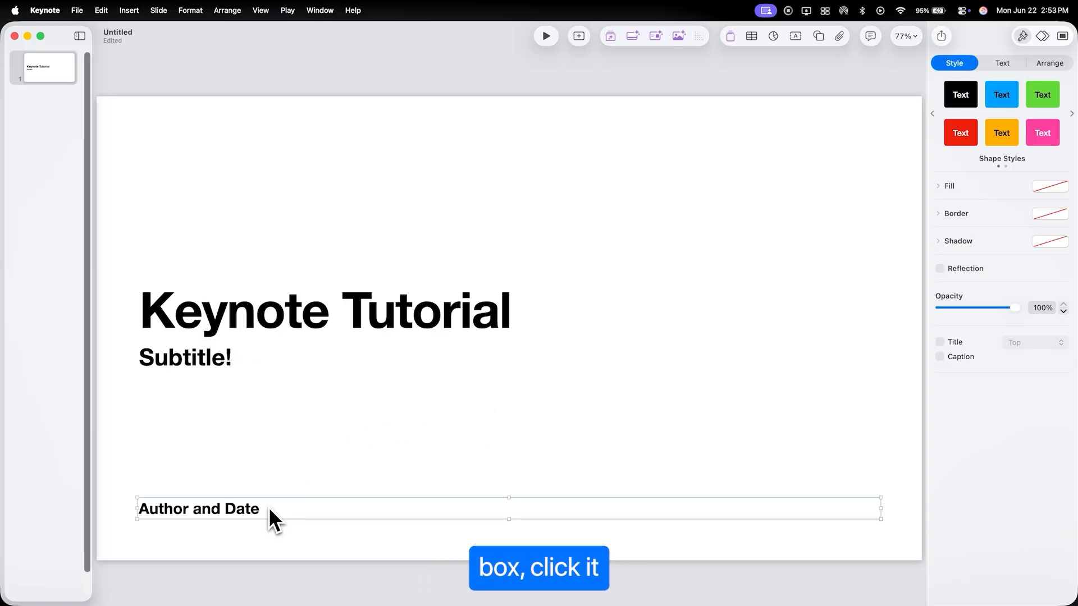
{"action": "key", "text": "Delete"}
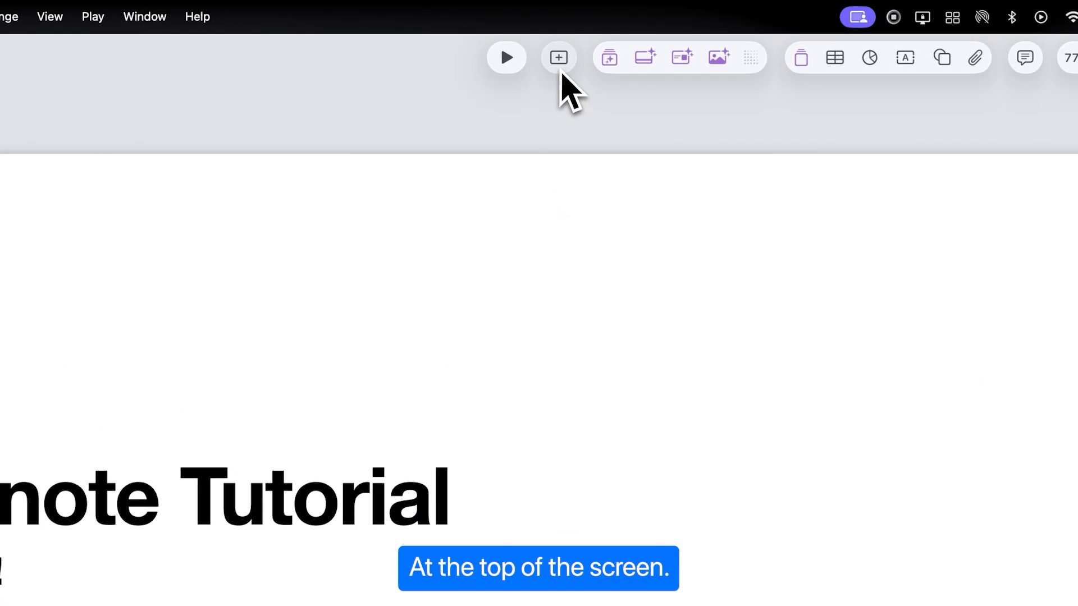
Add a new slide with the Title & Photo layout
{"action": "left_click", "coordinate": [579, 36]}
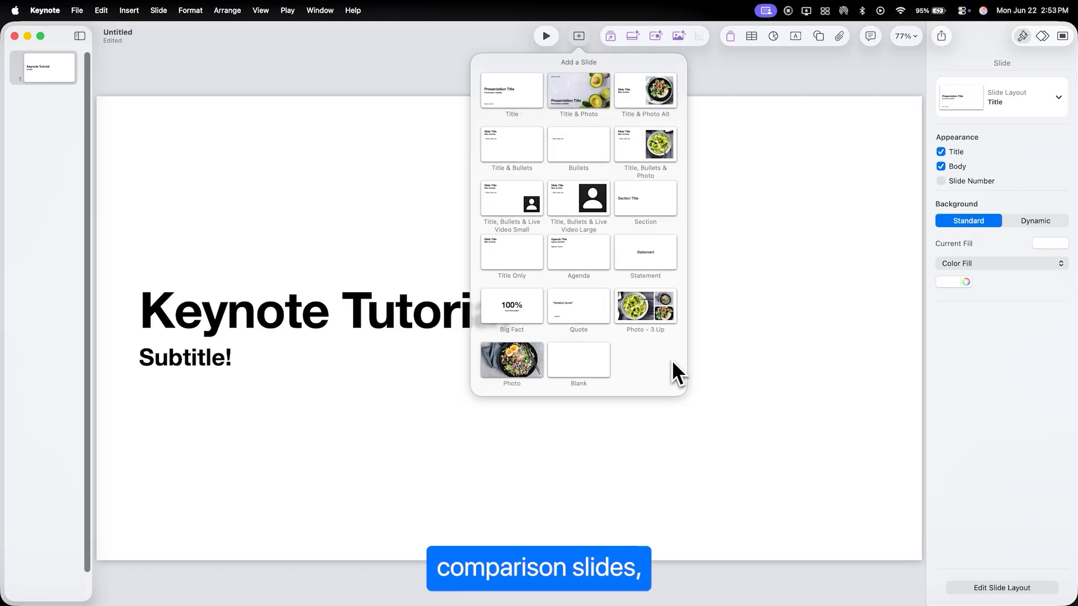
{"action": "left_click", "coordinate": [569, 102]}
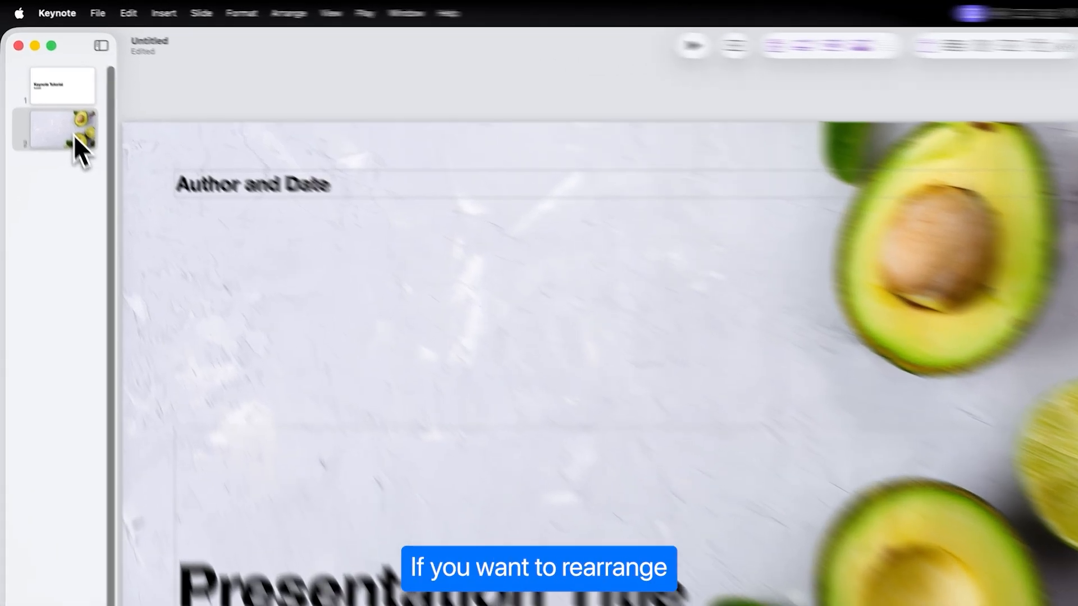
Move the Title & Photo slide ahead of the title slide, and return the title slide to first place
{"action": "left_click_drag", "start_coordinate": [63, 111], "coordinate": [66, 72]}
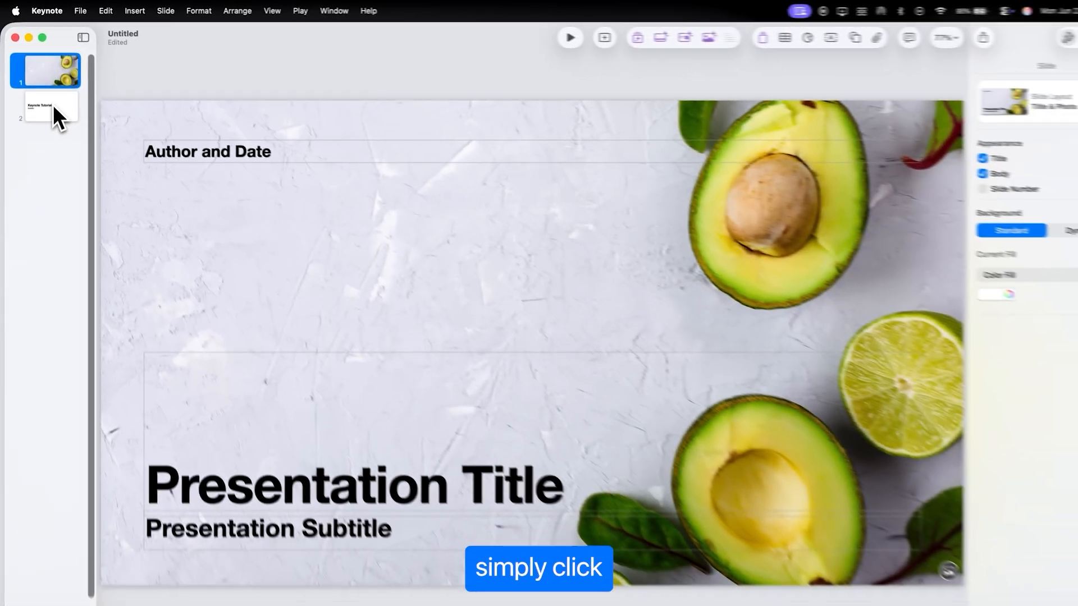
{"action": "left_click_drag", "start_coordinate": [84, 167], "coordinate": [79, 100]}
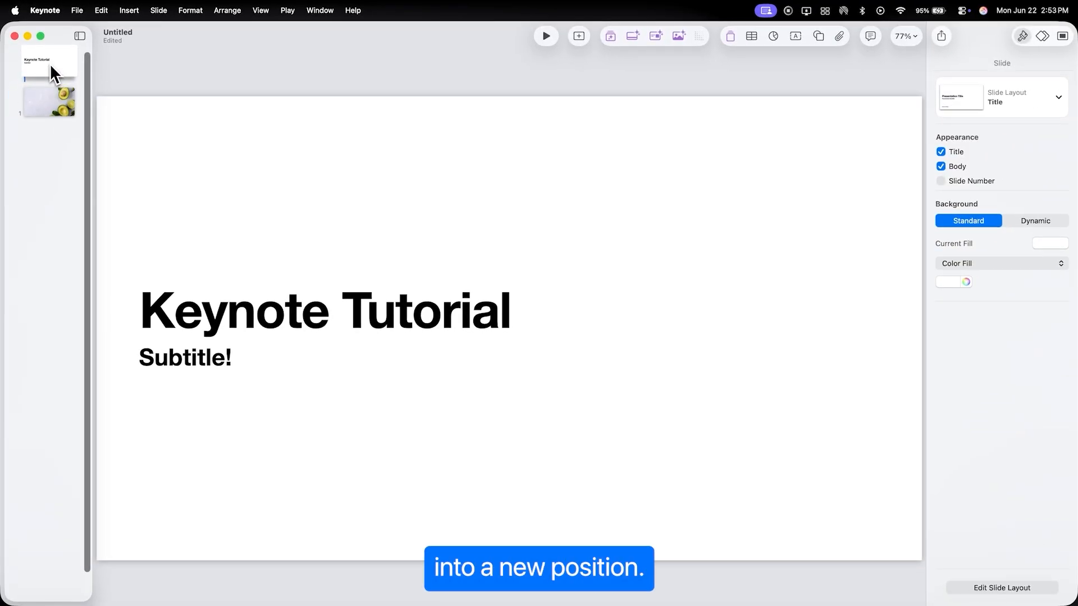
{"action": "left_click_drag", "start_coordinate": [50, 65], "coordinate": [48, 68]}
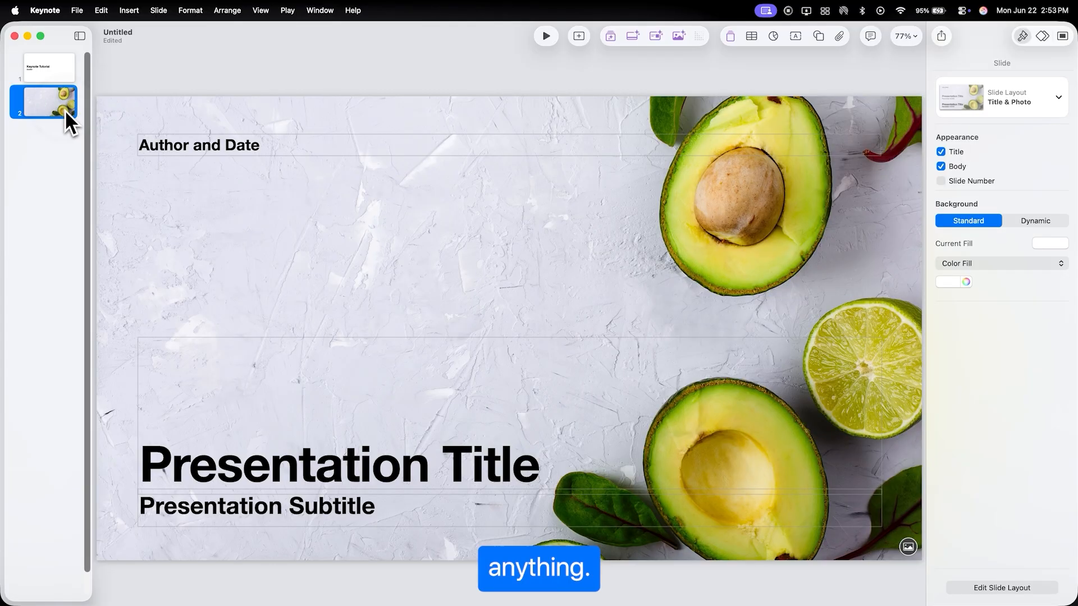
Replace the avocado photo on slide 2 with the dark image of overlapping glass pill shapes from the Downloads folder
{"action": "left_click", "coordinate": [65, 110]}
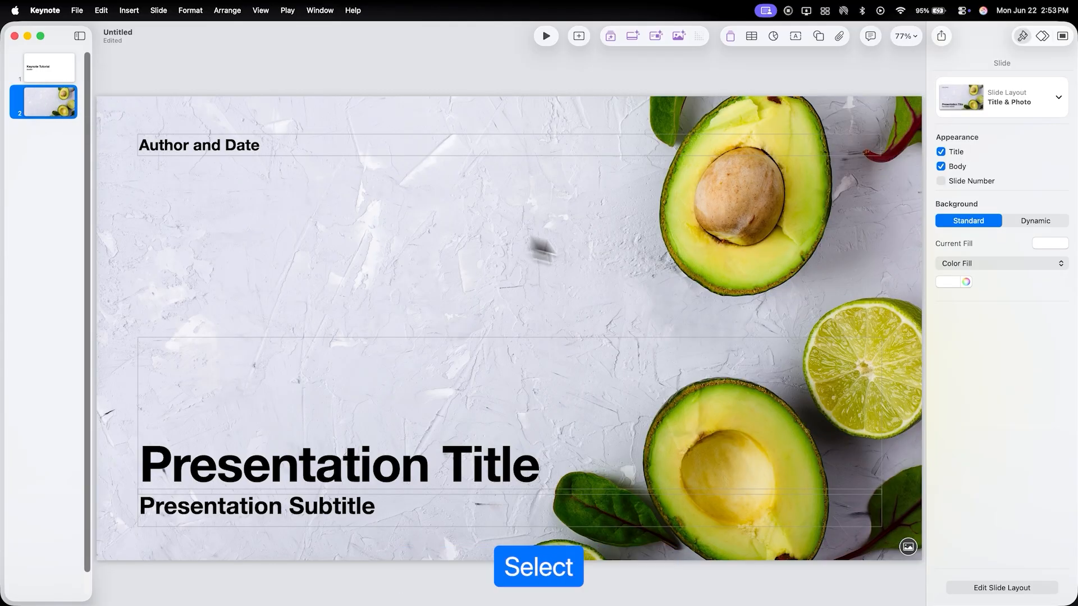
{"action": "left_click", "coordinate": [634, 259]}
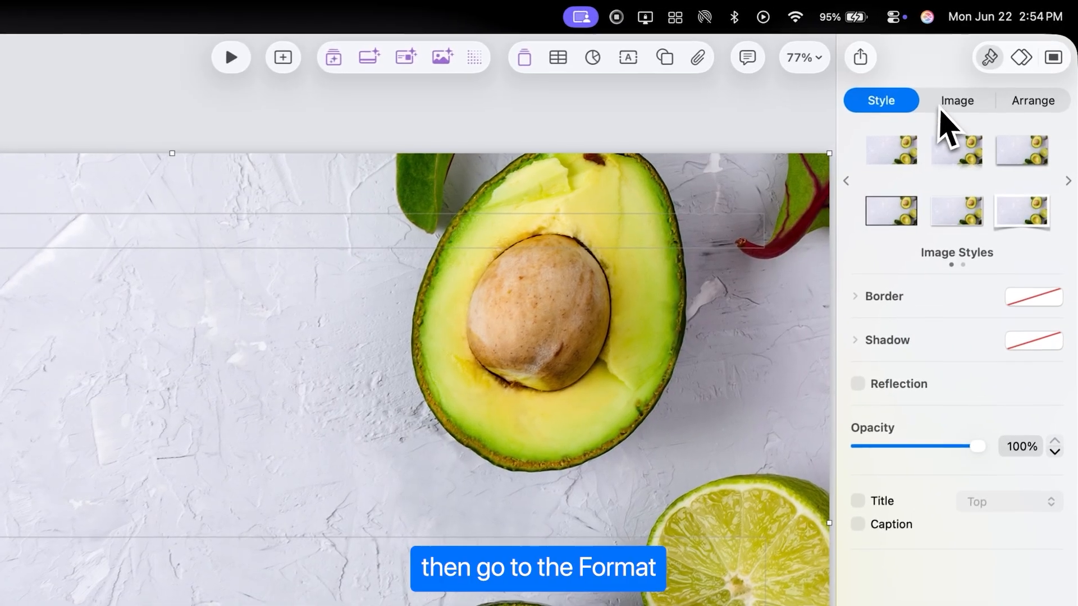
{"action": "left_click", "coordinate": [992, 63]}
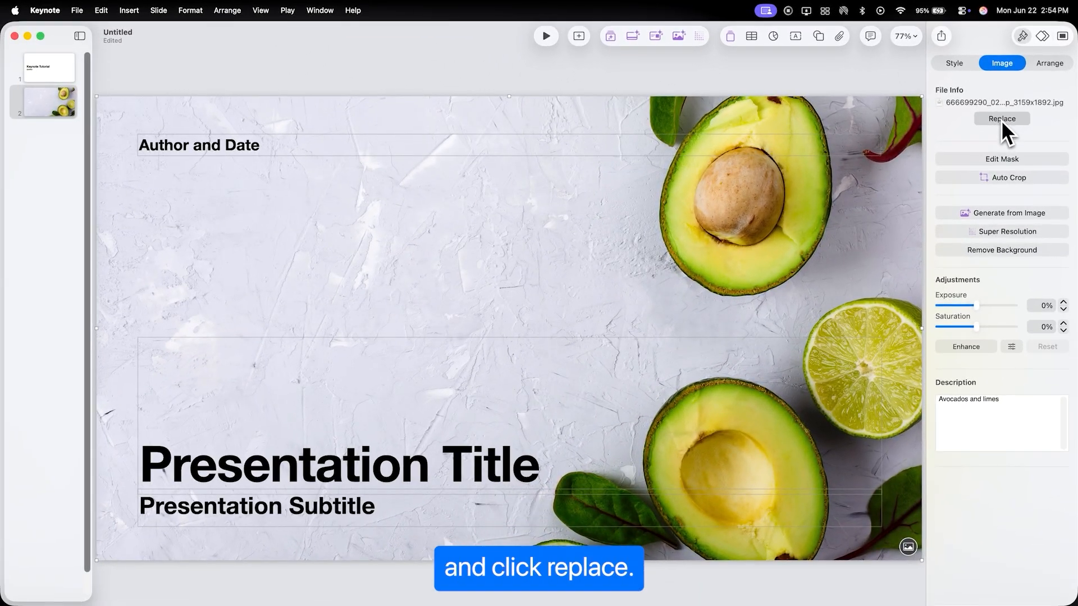
{"action": "left_click", "coordinate": [956, 190]}
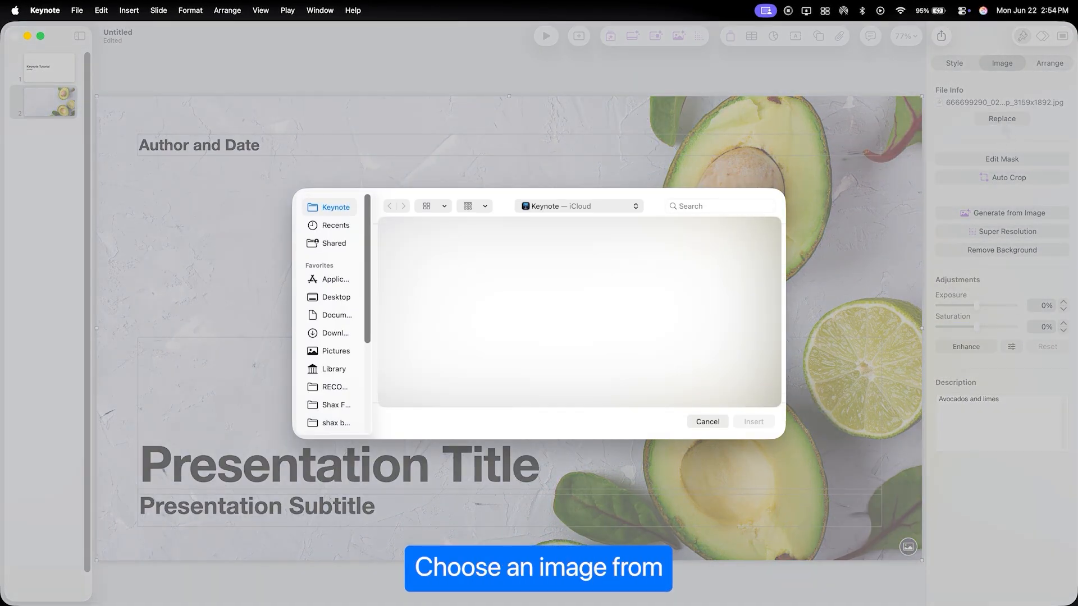
{"action": "left_click", "coordinate": [335, 332]}
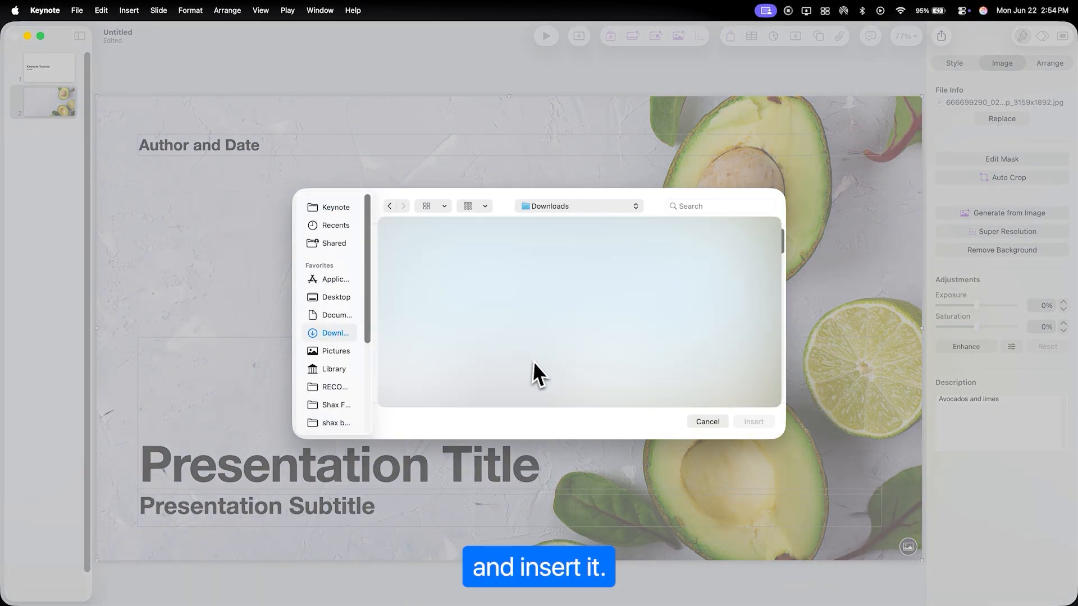
{"action": "left_click", "coordinate": [476, 405]}
{"action": "left_click", "coordinate": [770, 422]}
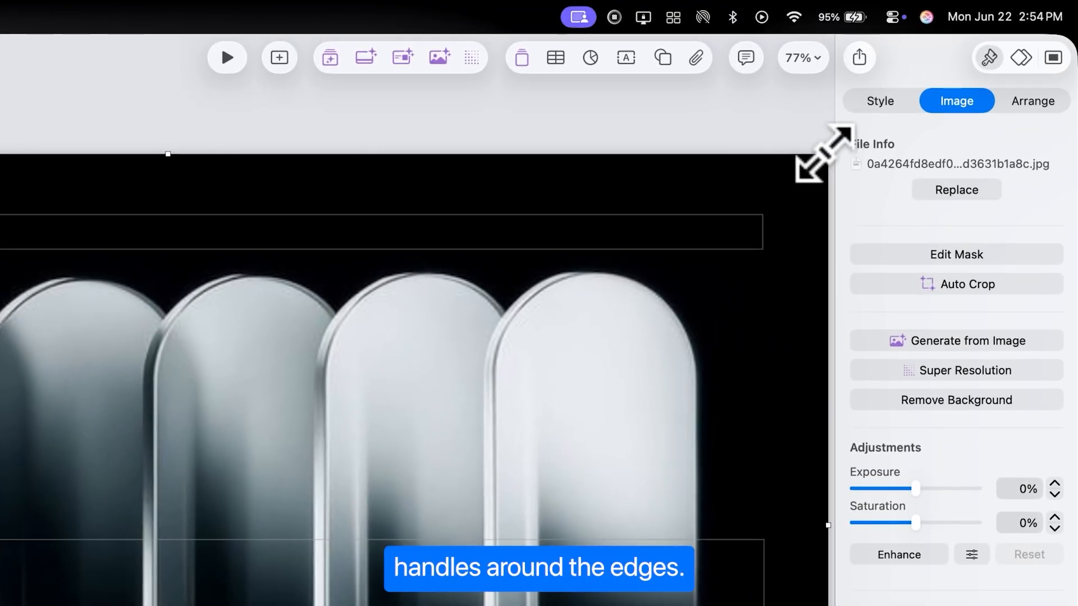
Try resizing the glass pill image on slide 2 from its upper-right corner
{"action": "mouse_move", "coordinate": [824, 153]}
{"action": "left_mouse_down"}
{"action": "mouse_move", "coordinate": [807, 165]}
{"action": "mouse_move", "coordinate": [825, 155]}
{"action": "left_mouse_up"}
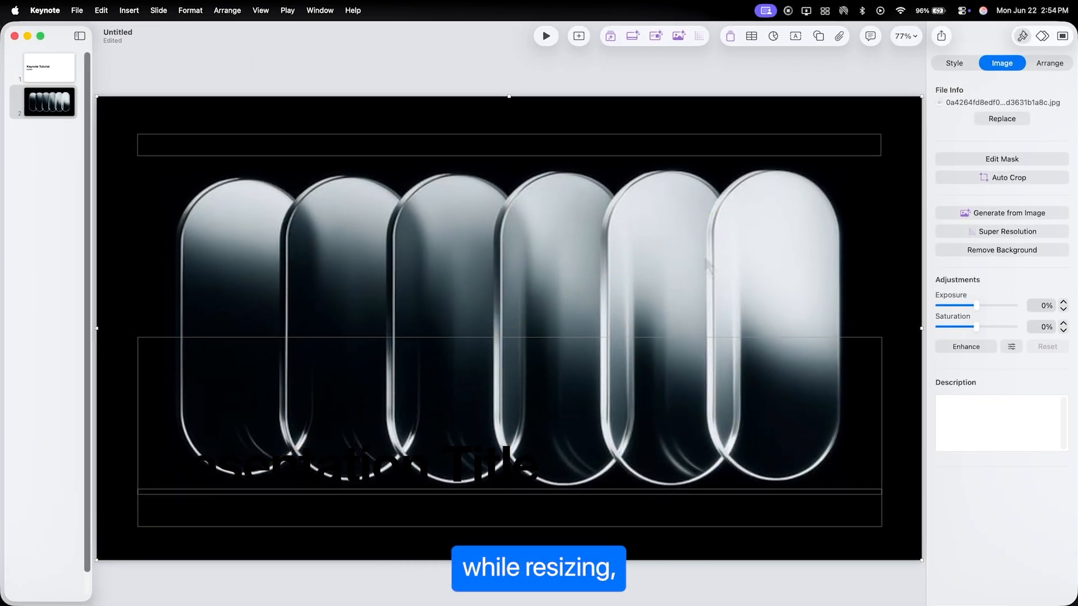
{"action": "left_click_drag", "start_coordinate": [919, 97], "coordinate": [931, 118]}
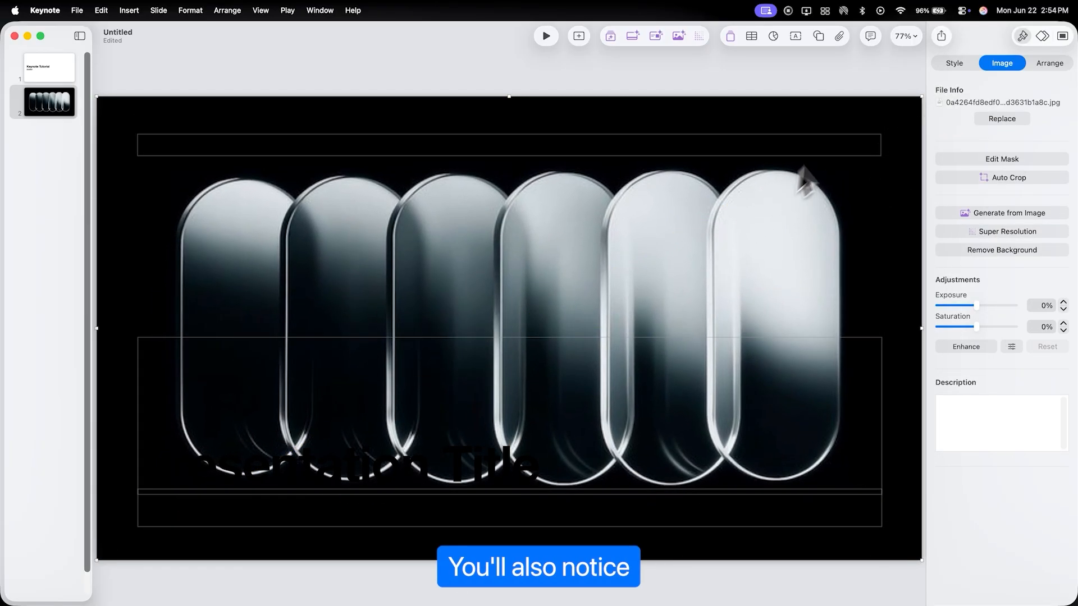
{"action": "mouse_move", "coordinate": [898, 112]}
{"action": "left_mouse_down"}
{"action": "mouse_move", "coordinate": [872, 122]}
{"action": "mouse_move", "coordinate": [878, 157]}
{"action": "mouse_move", "coordinate": [896, 112]}
{"action": "mouse_move", "coordinate": [877, 112]}
{"action": "left_mouse_up"}
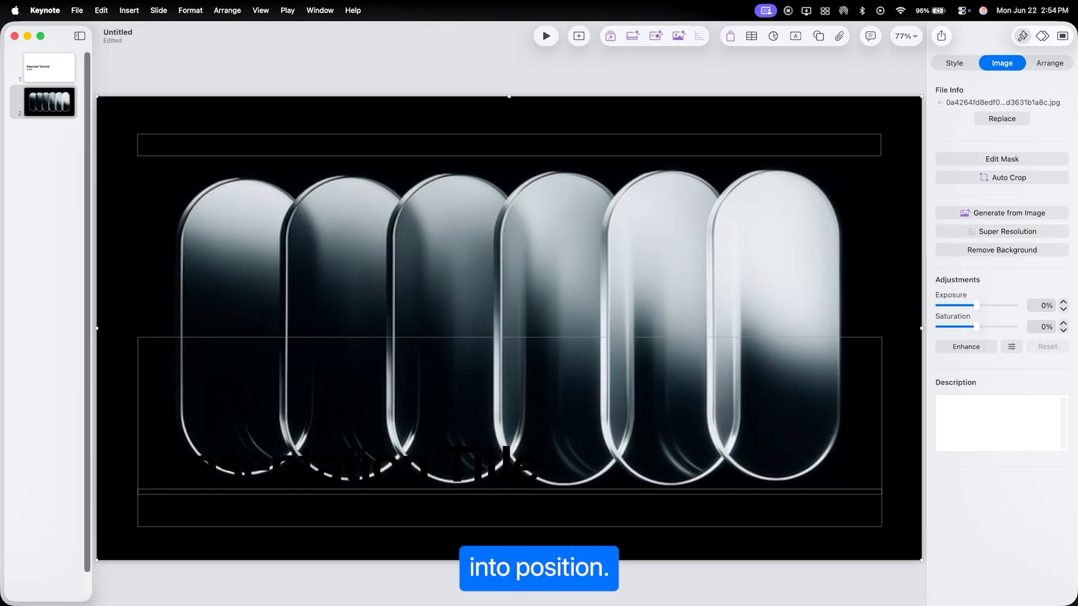
Set the title placeholder on slide 2 to the Impact font at 118 pt
{"action": "left_click", "coordinate": [393, 427]}
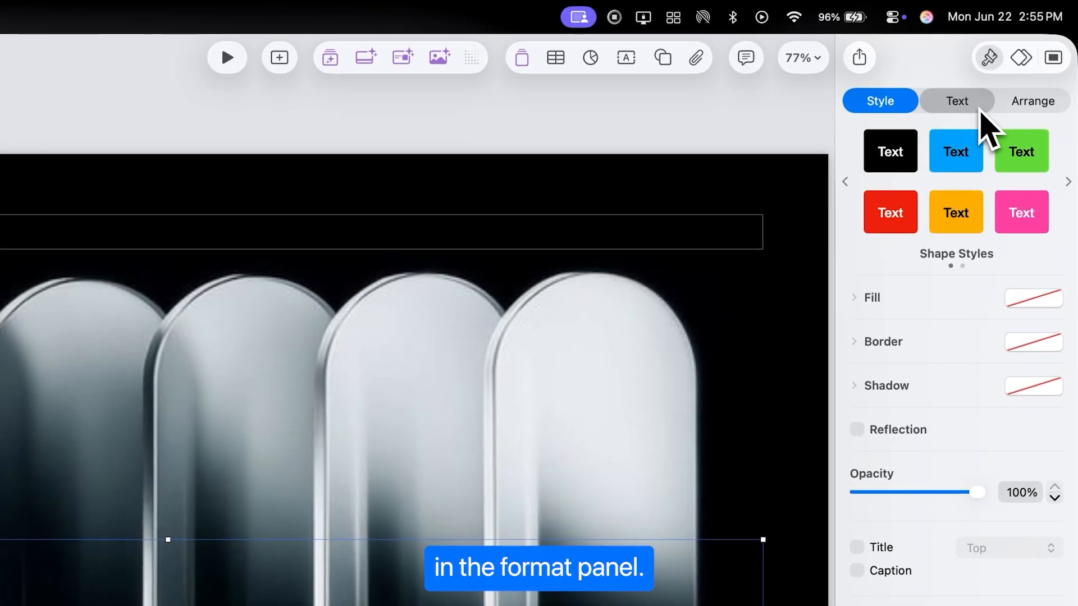
{"action": "left_click", "coordinate": [1013, 66]}
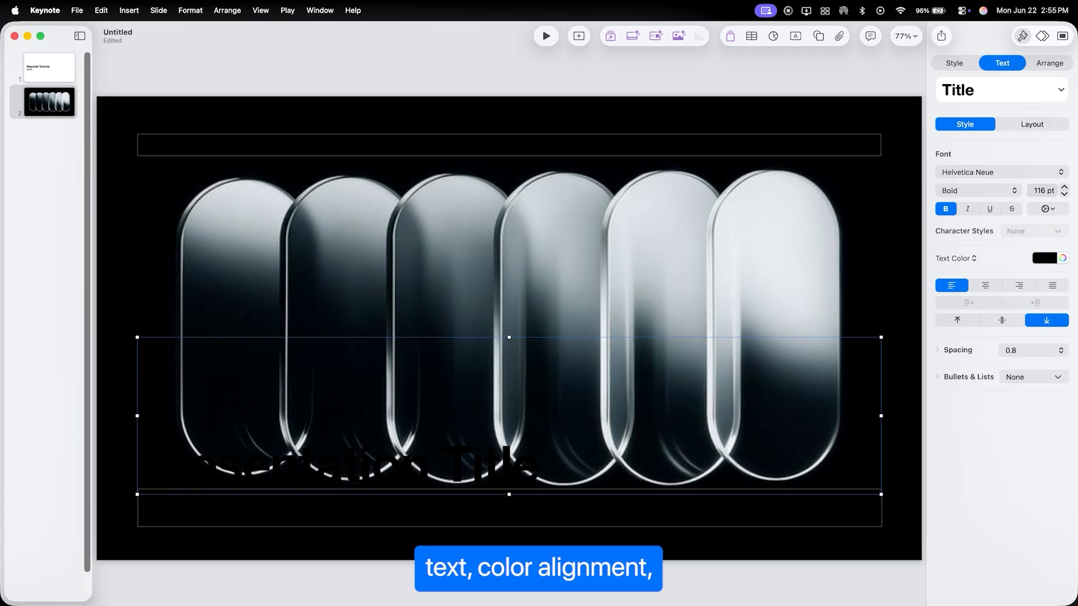
{"action": "left_click", "coordinate": [991, 172]}
{"action": "left_click", "coordinate": [983, 220]}
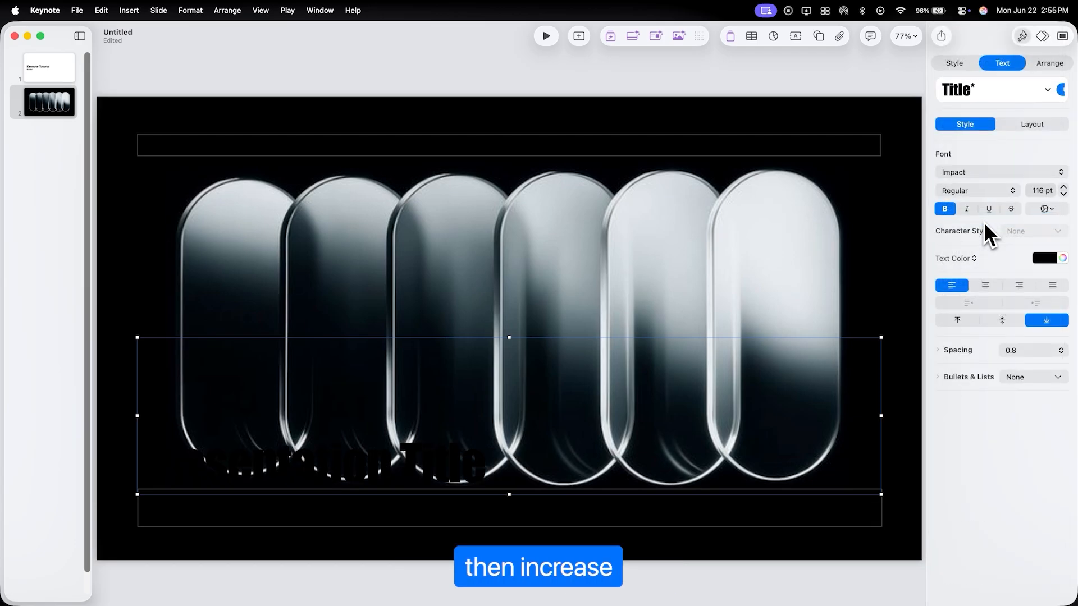
{"action": "left_click", "coordinate": [1064, 187]}
{"action": "left_click", "coordinate": [1063, 187]}
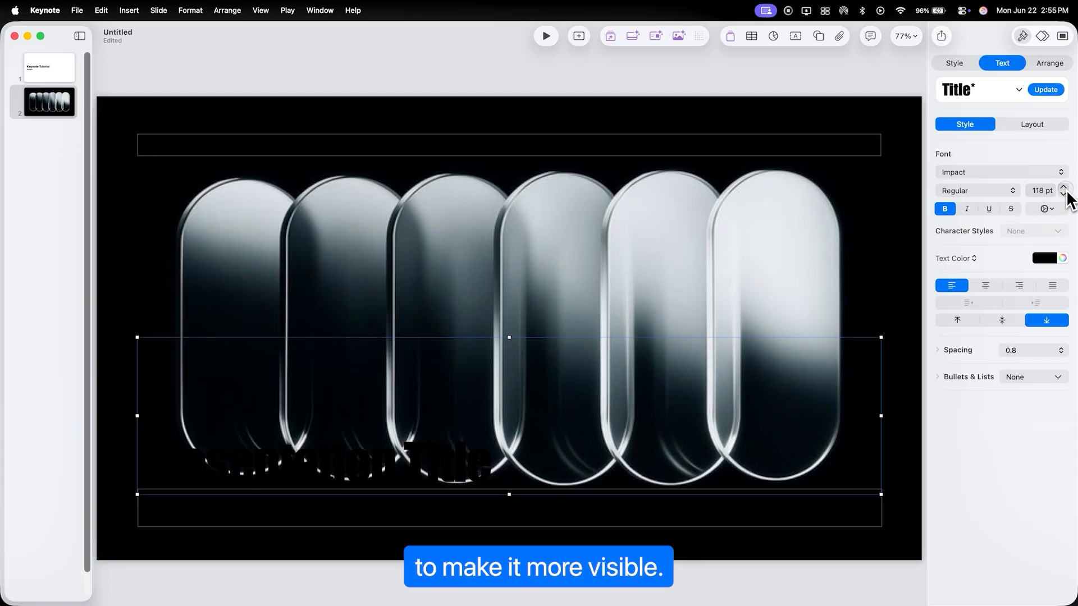
Color the slide 2 title text white and center it horizontally
{"action": "left_click", "coordinate": [1044, 258]}
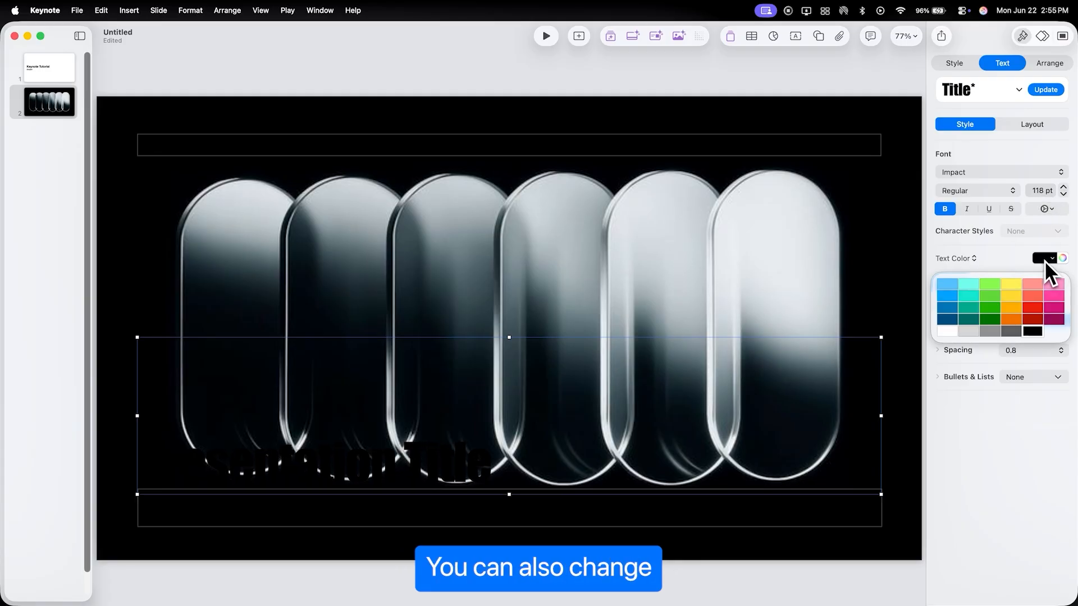
{"action": "left_click", "coordinate": [946, 331]}
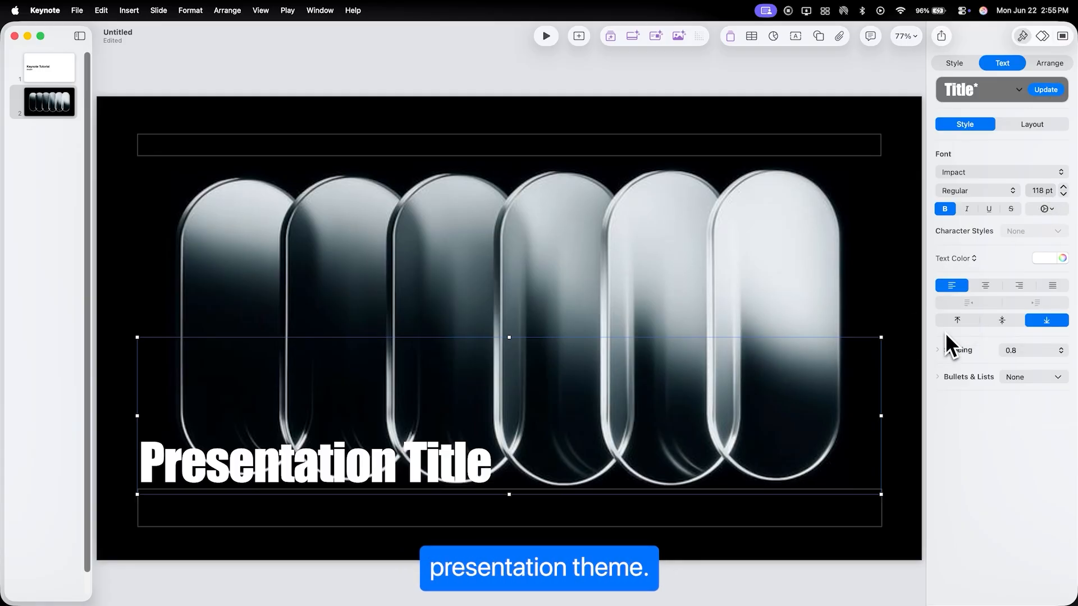
{"action": "left_click", "coordinate": [991, 288]}
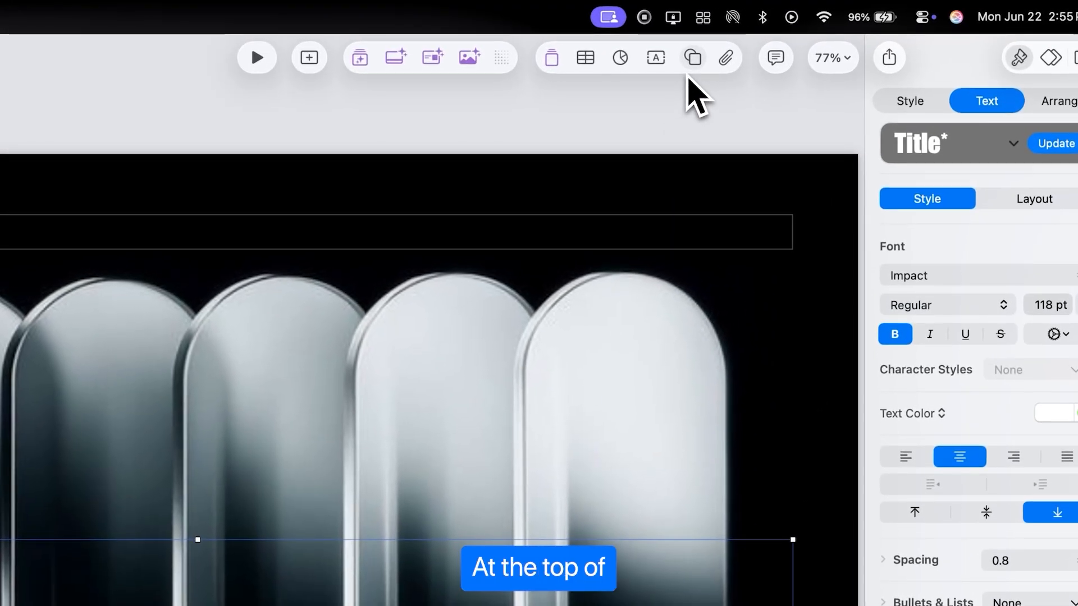
Insert a rounded square on slide 2, enlarge it and place it centered above the title text
{"action": "left_click", "coordinate": [693, 57]}
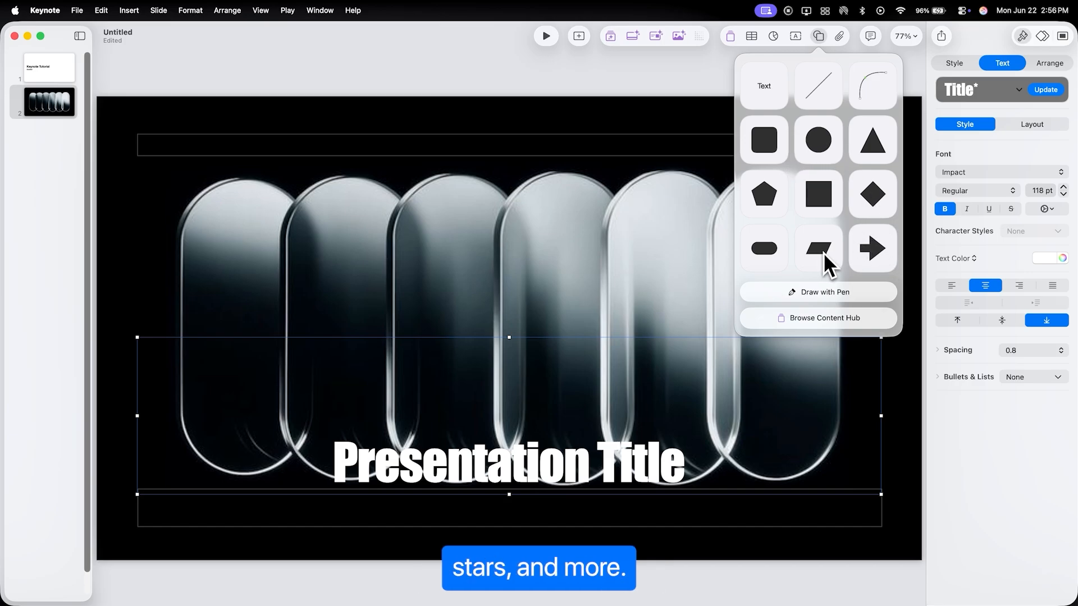
{"action": "left_click", "coordinate": [762, 146]}
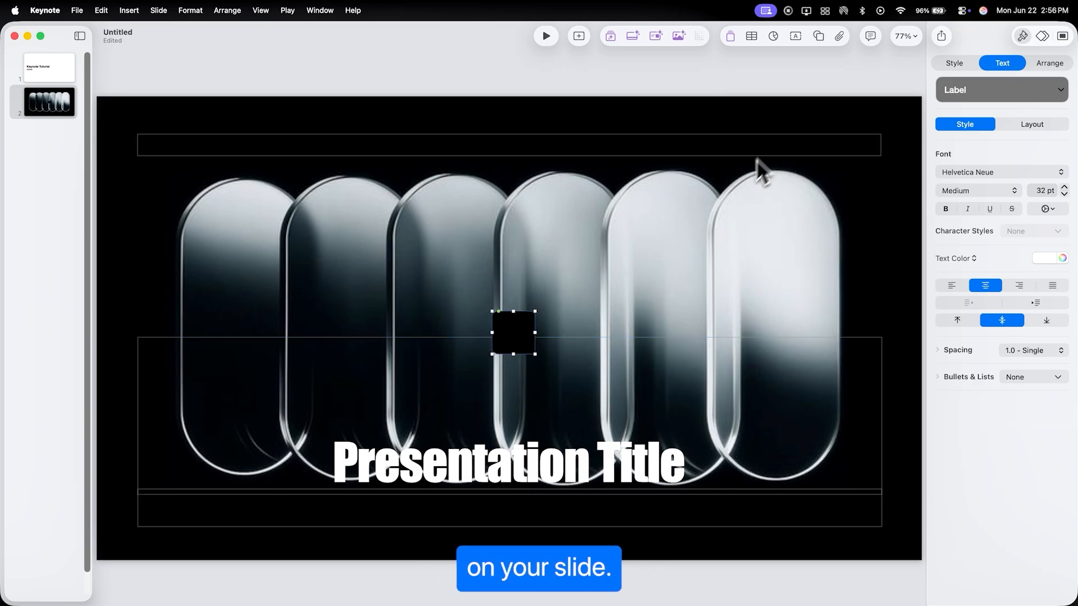
{"action": "left_click_drag", "start_coordinate": [514, 337], "coordinate": [713, 471]}
{"action": "left_click_drag", "start_coordinate": [661, 405], "coordinate": [555, 361]}
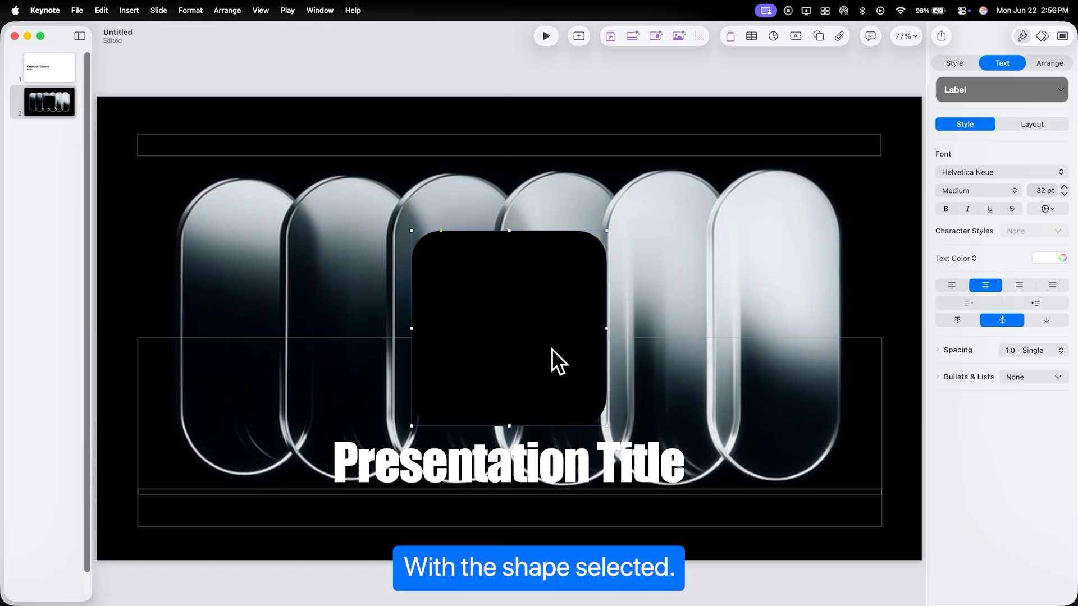
Try the blue style on the rounded square, restore the black style and add a Line border
{"action": "left_click", "coordinate": [961, 65]}
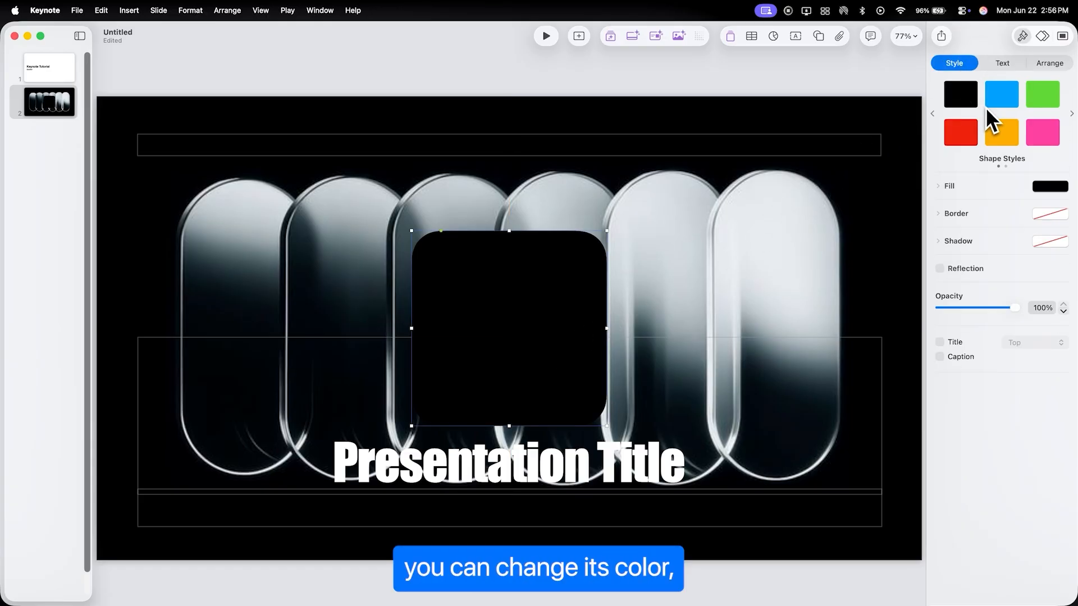
{"action": "left_click", "coordinate": [1006, 100]}
{"action": "left_click", "coordinate": [966, 97]}
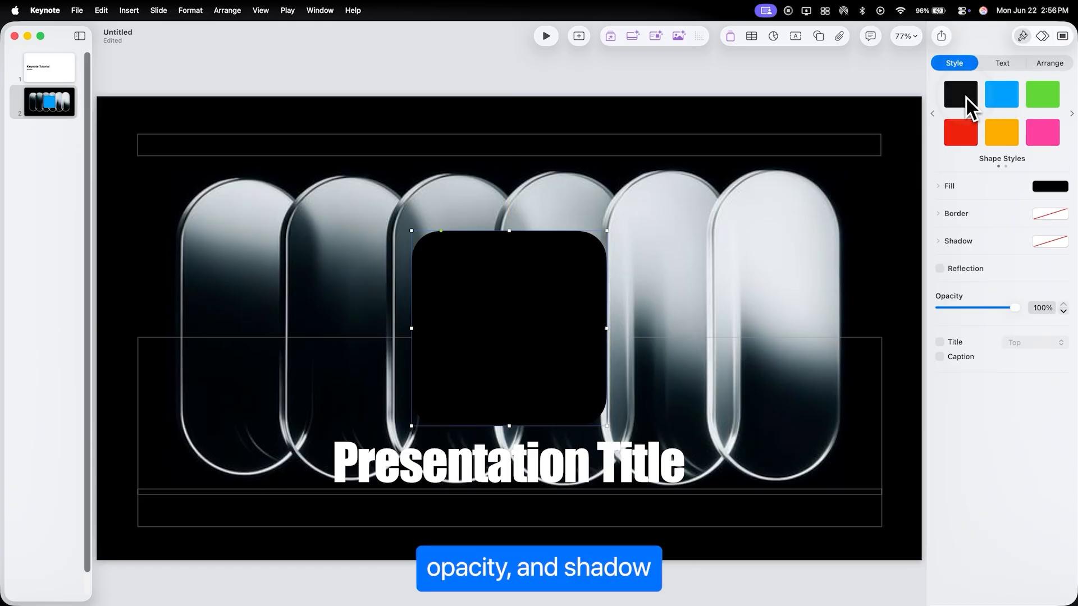
{"action": "left_click", "coordinate": [940, 214]}
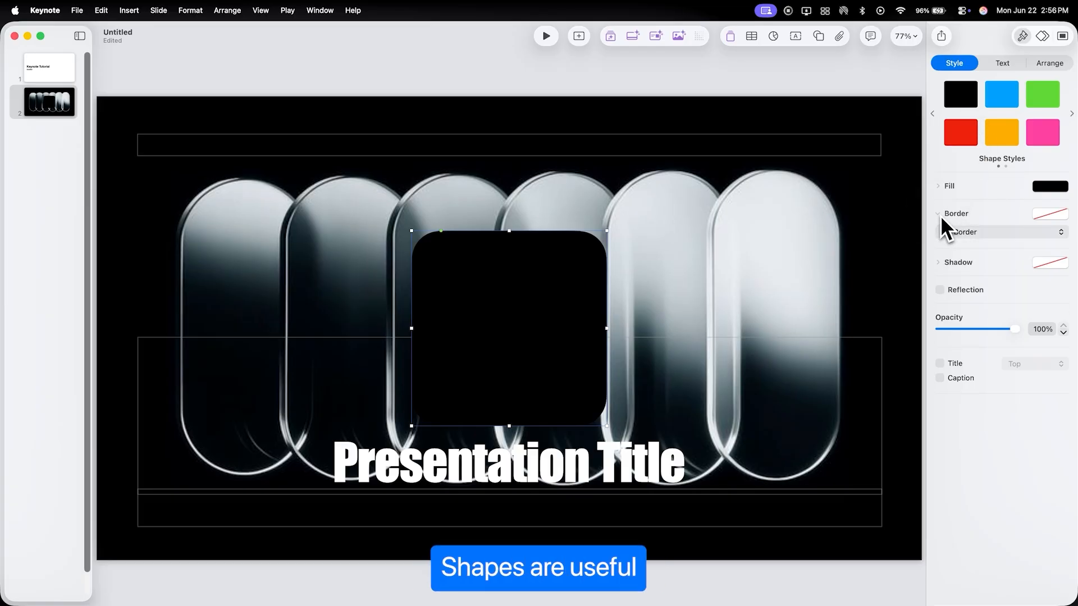
{"action": "left_click", "coordinate": [995, 237]}
{"action": "left_click", "coordinate": [996, 244]}
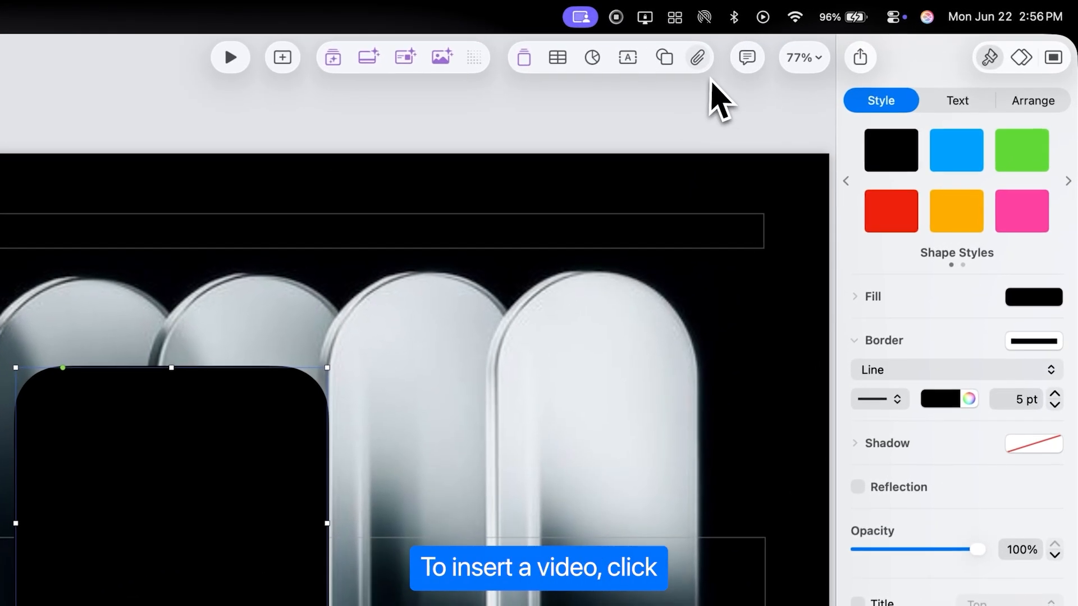
Insert the chameleon video from the Downloads folder and shrink it into the upper-right part of slide 2
{"action": "left_click", "coordinate": [705, 65]}
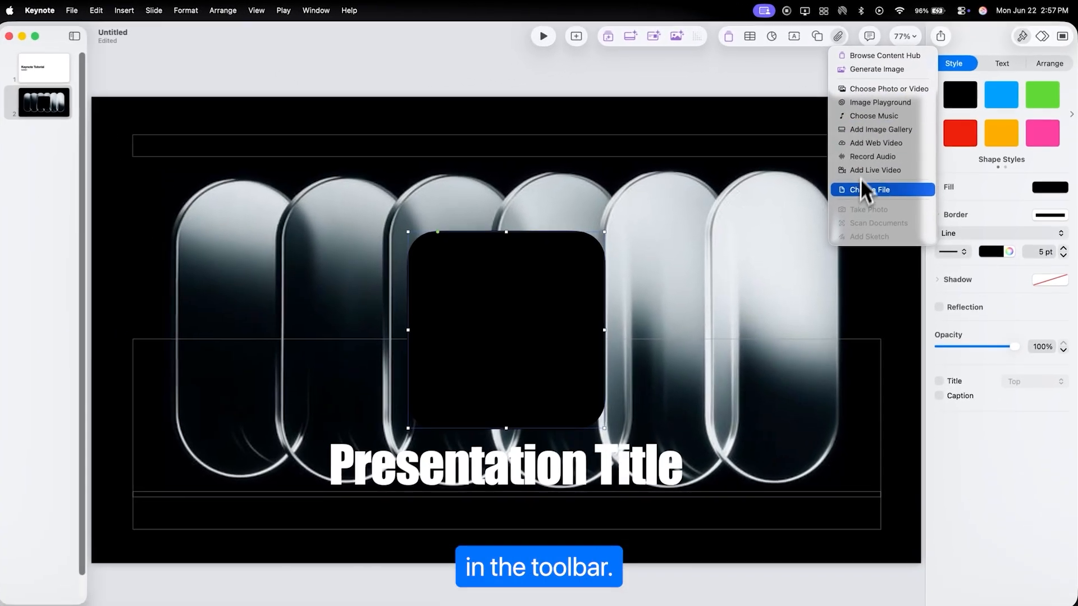
{"action": "left_click", "coordinate": [861, 191]}
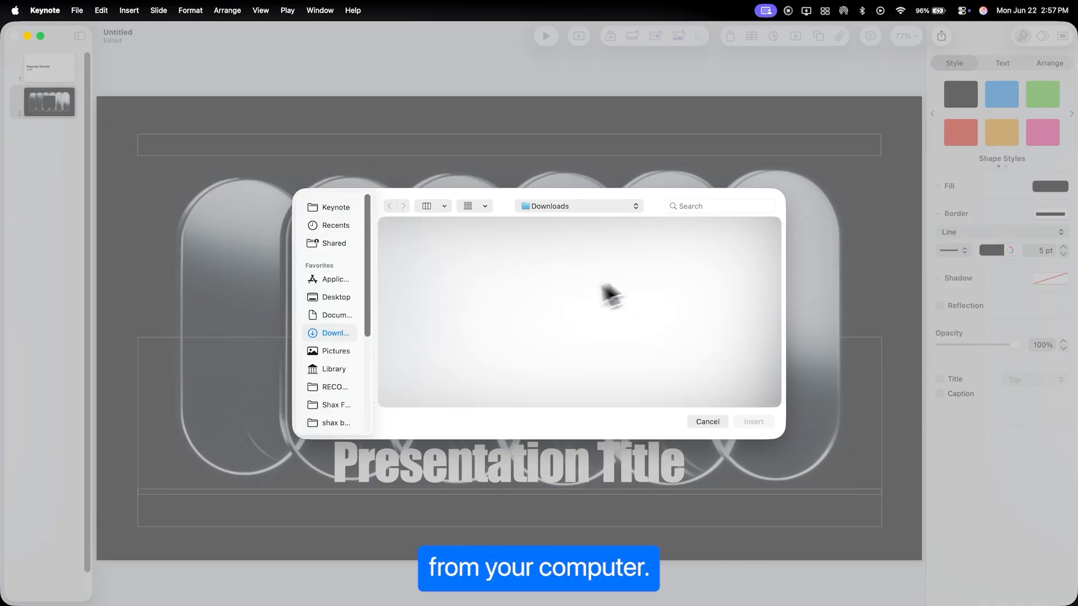
{"action": "left_click", "coordinate": [438, 276]}
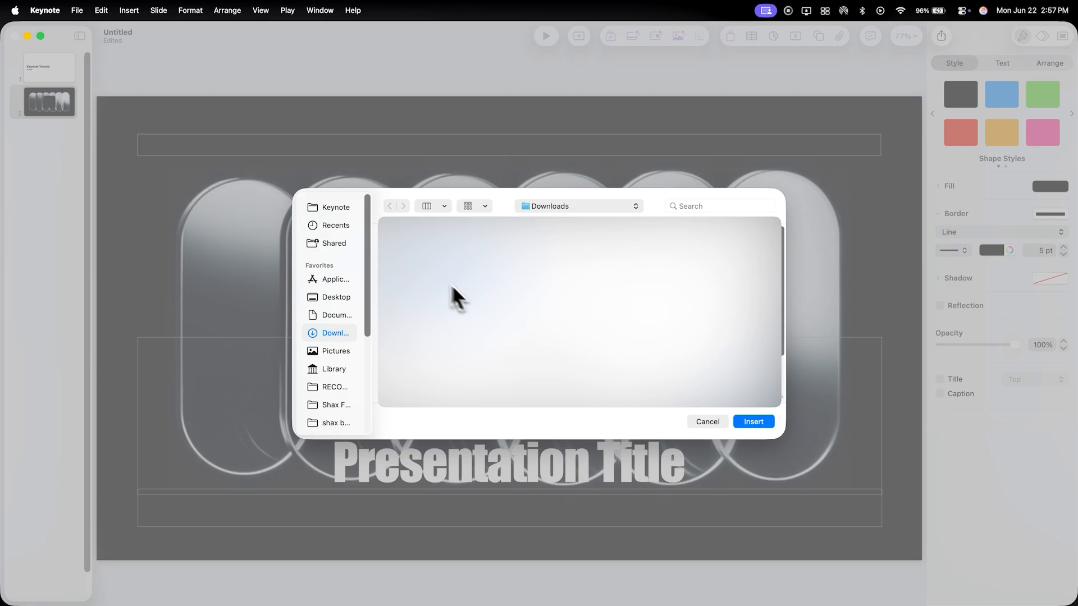
{"action": "left_click", "coordinate": [767, 422]}
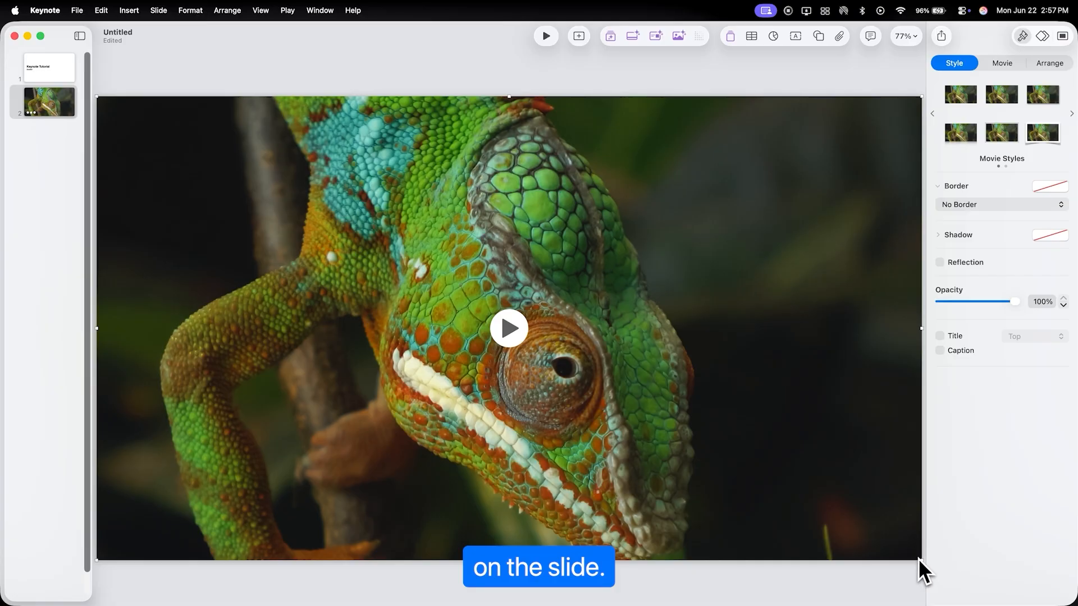
{"action": "left_click_drag", "start_coordinate": [921, 560], "coordinate": [815, 282]}
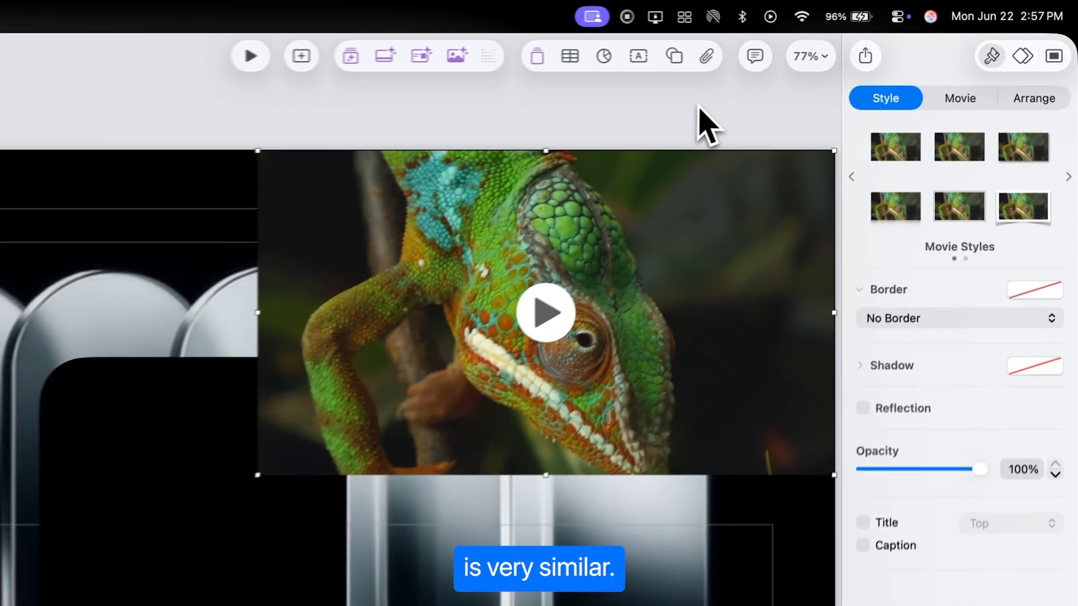
Insert the audio file 16 min.mp3 from the Downloads folder onto slide 2
{"action": "left_click", "coordinate": [839, 36]}
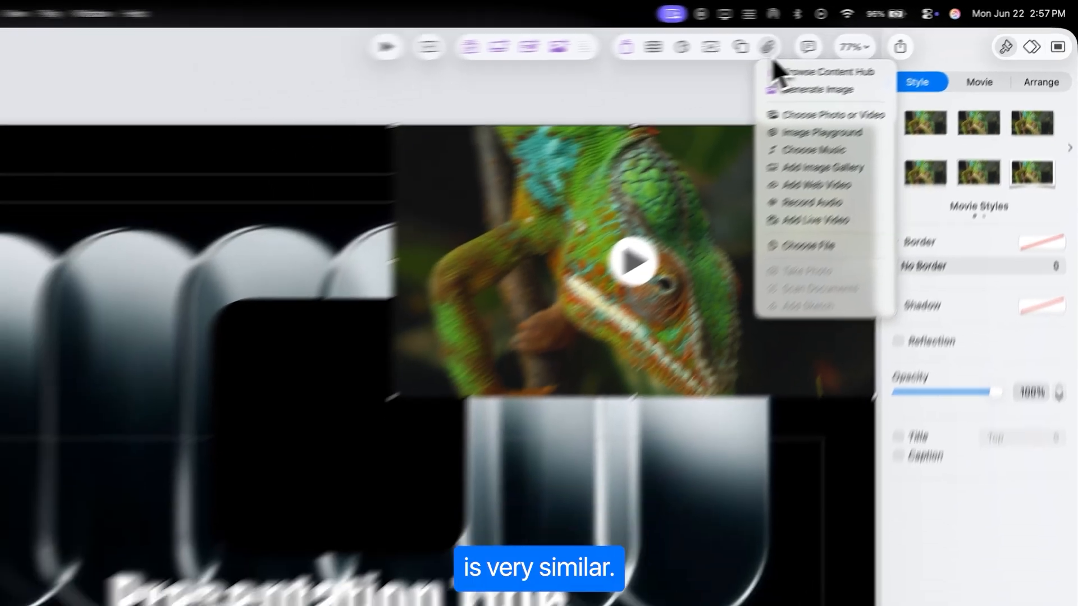
{"action": "left_click", "coordinate": [800, 252]}
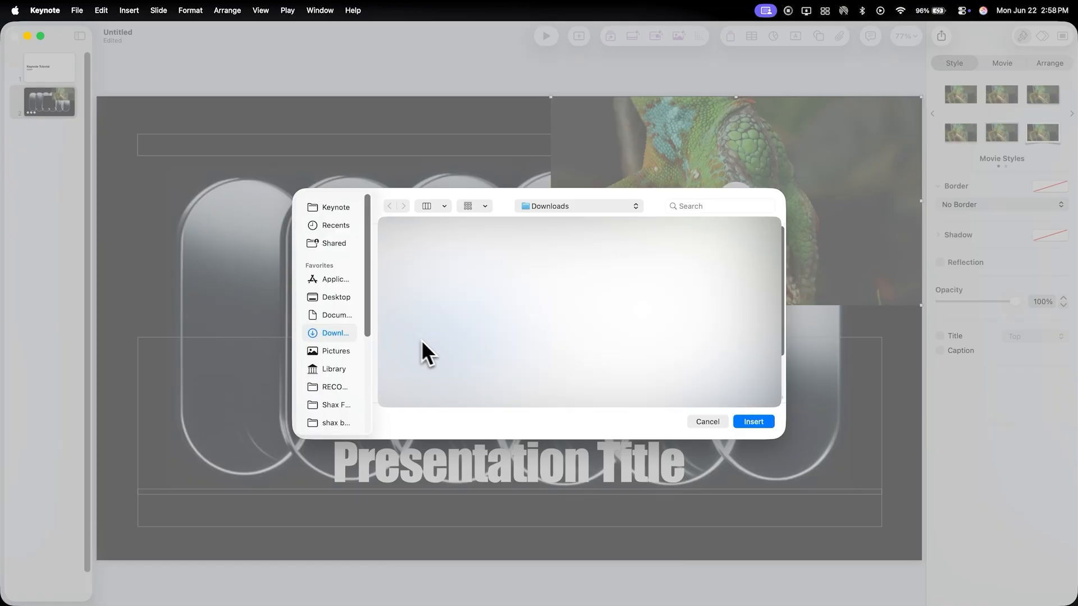
{"action": "left_click", "coordinate": [764, 422]}
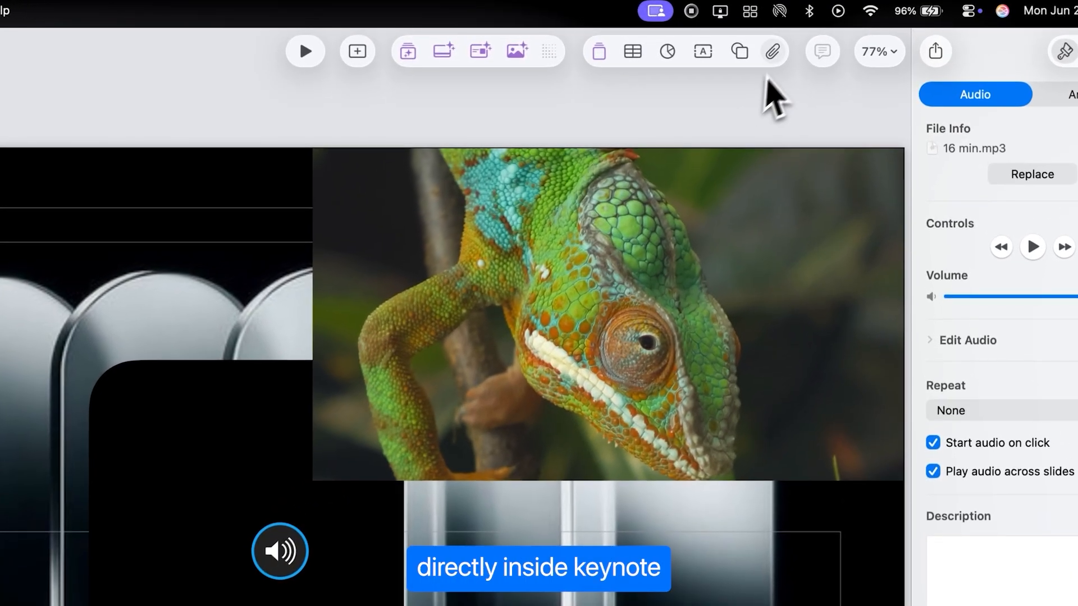
Look through the available media insertion options and preview the inserted audio clip
{"action": "left_click", "coordinate": [838, 36]}
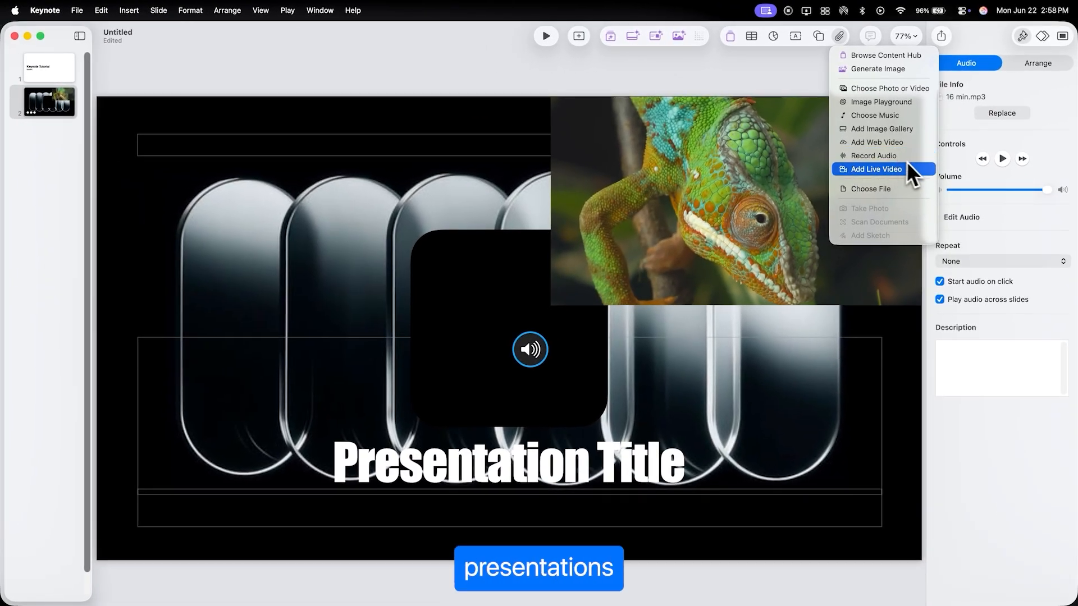
{"action": "left_click", "coordinate": [968, 439]}
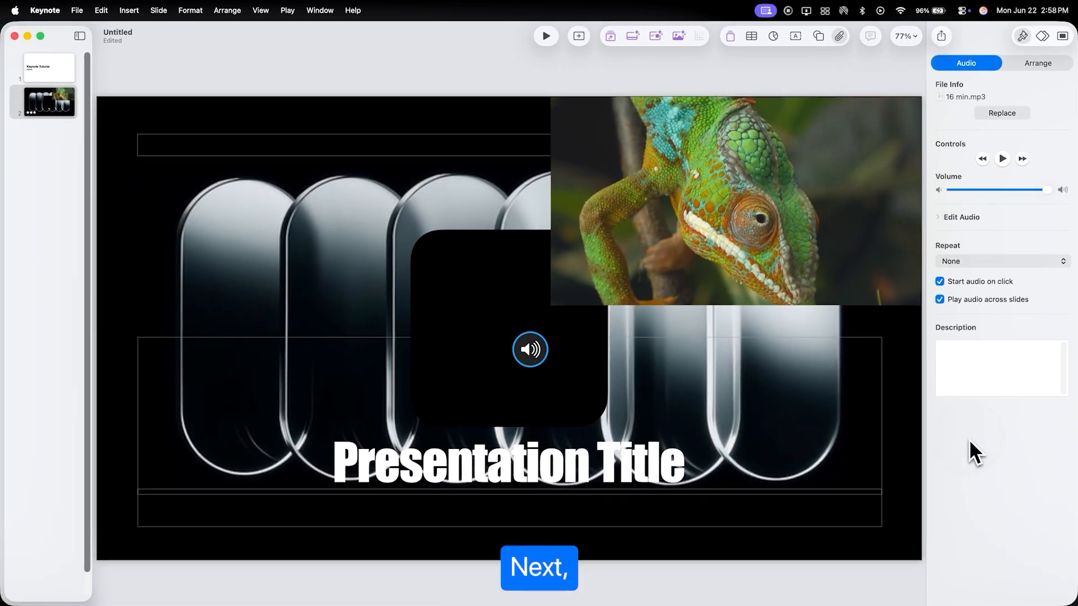
{"action": "left_click", "coordinate": [528, 351]}
{"action": "left_click", "coordinate": [531, 350]}
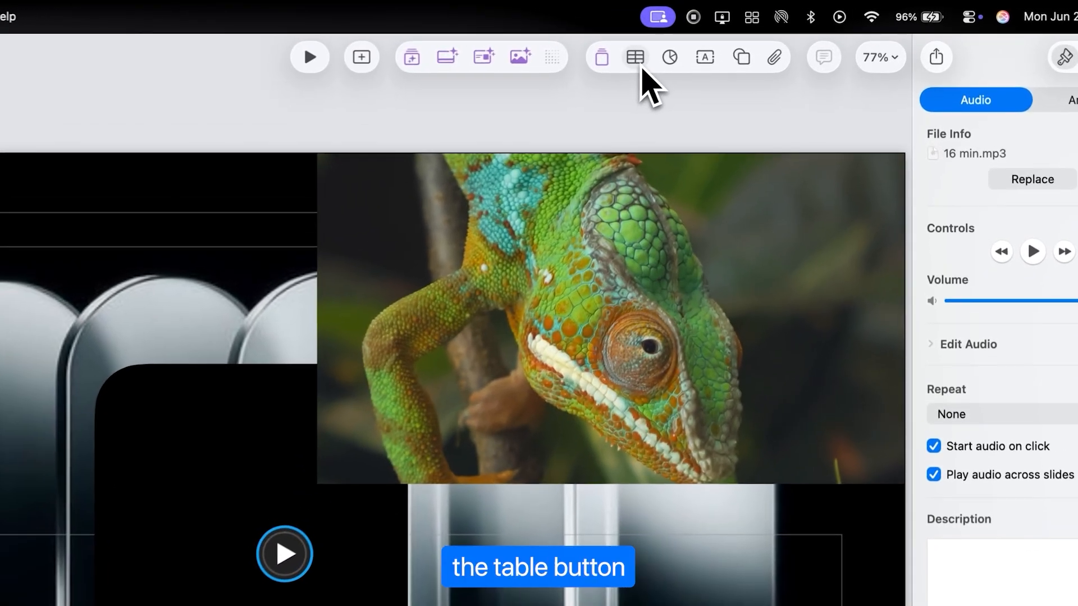
Insert a table with 5 rows, 4 columns, a header row and a header column on slide 2
{"action": "left_click", "coordinate": [751, 37]}
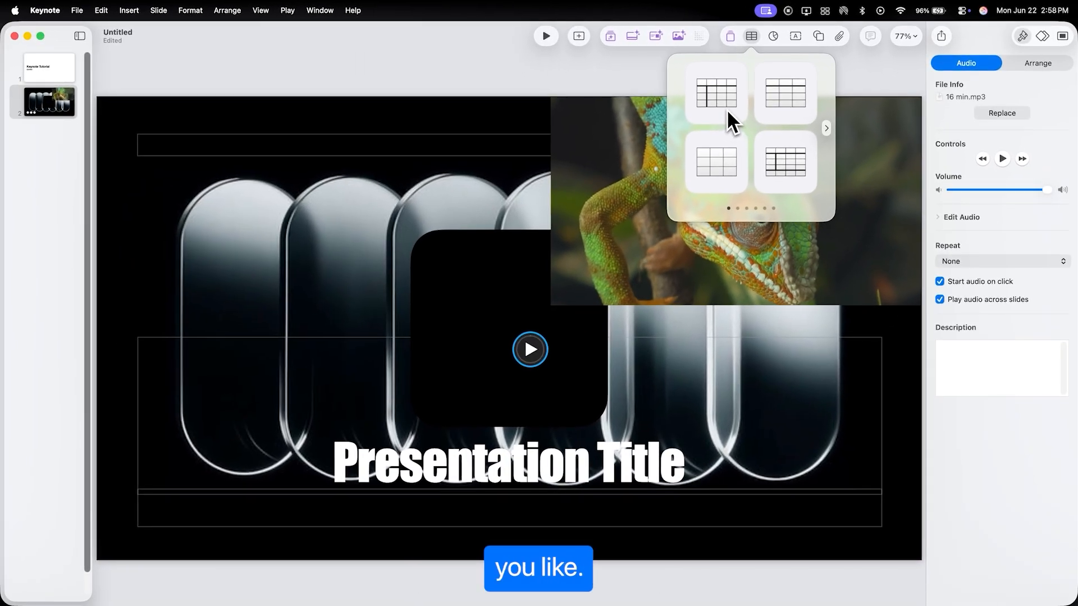
{"action": "left_click", "coordinate": [726, 109]}
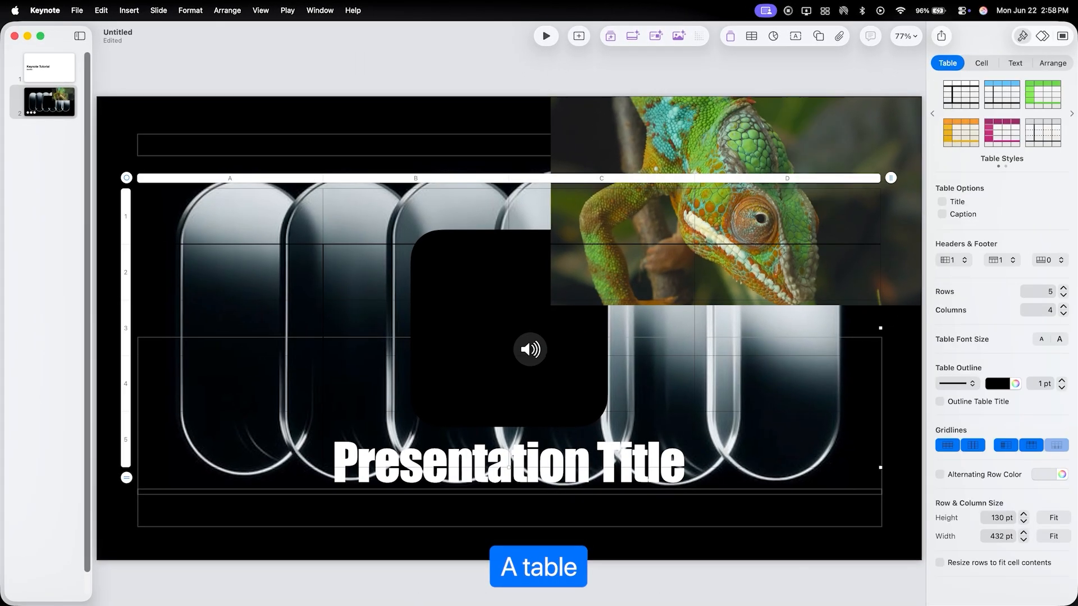
{"action": "left_click", "coordinate": [725, 113]}
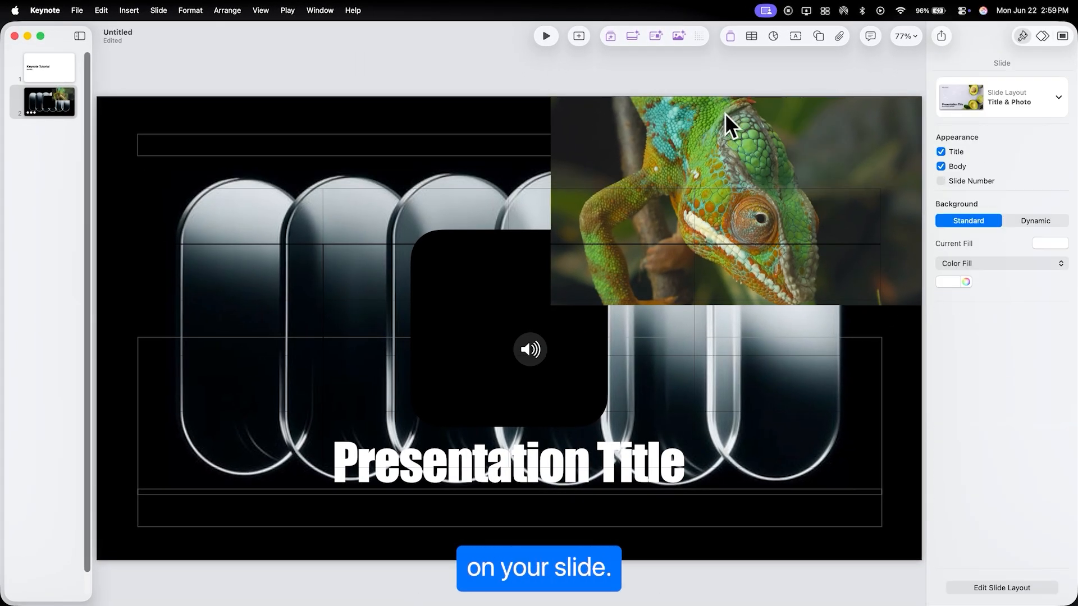
Enter "Test" in table cell A1 and "Numbers" in cell B1
{"action": "double_click", "coordinate": [258, 212]}
{"action": "type", "text": "test"}
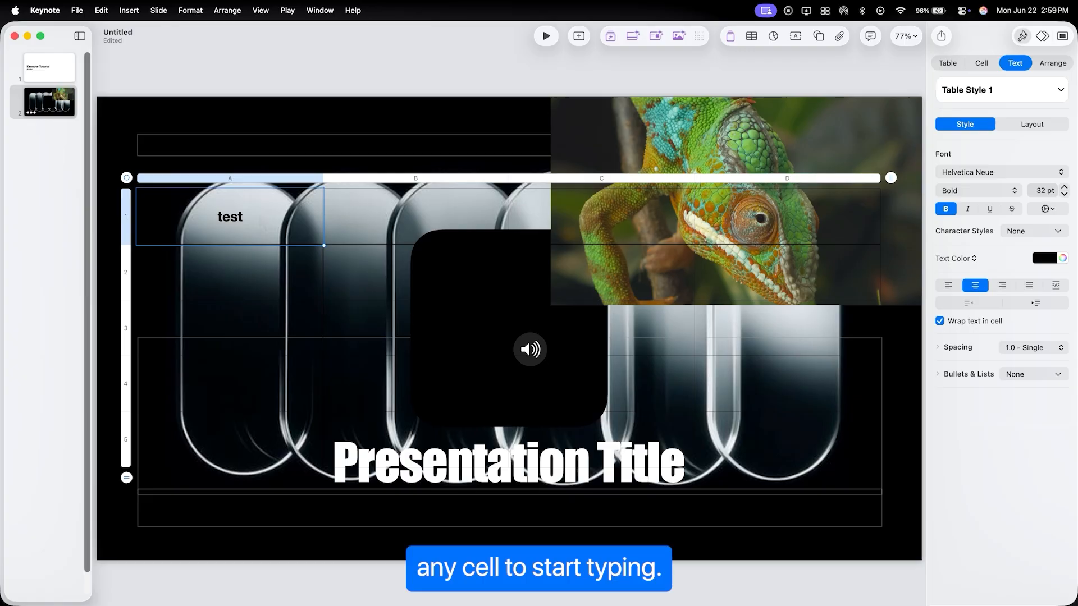
{"action": "left_click", "coordinate": [355, 205]}
{"action": "type", "text": "numbers"}
Select column C and view the cell and table formatting options
{"action": "left_click", "coordinate": [548, 180]}
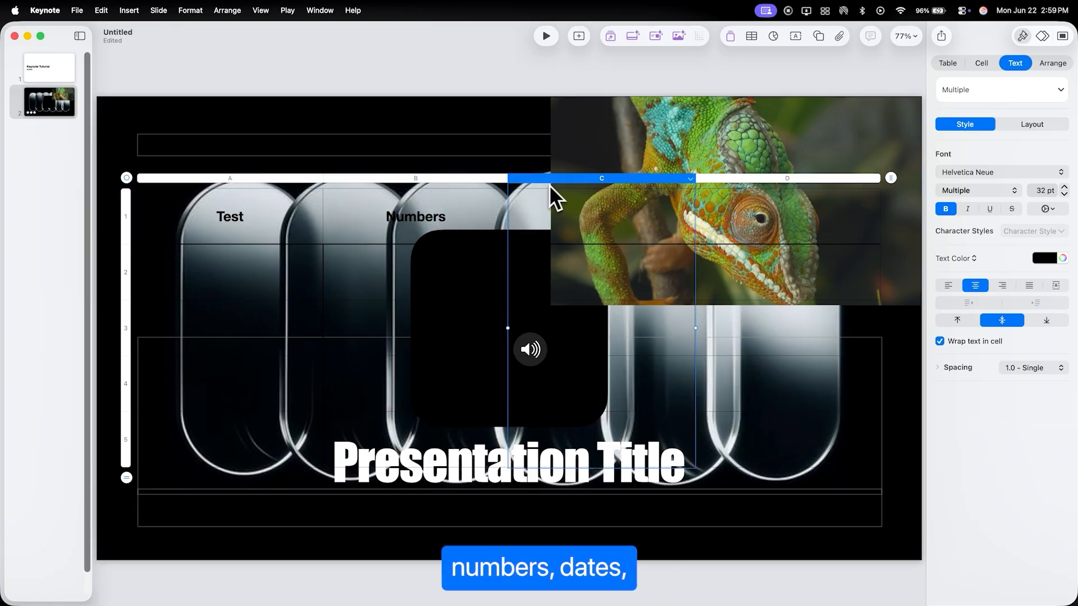
{"action": "left_click", "coordinate": [990, 66]}
{"action": "left_click", "coordinate": [954, 64]}
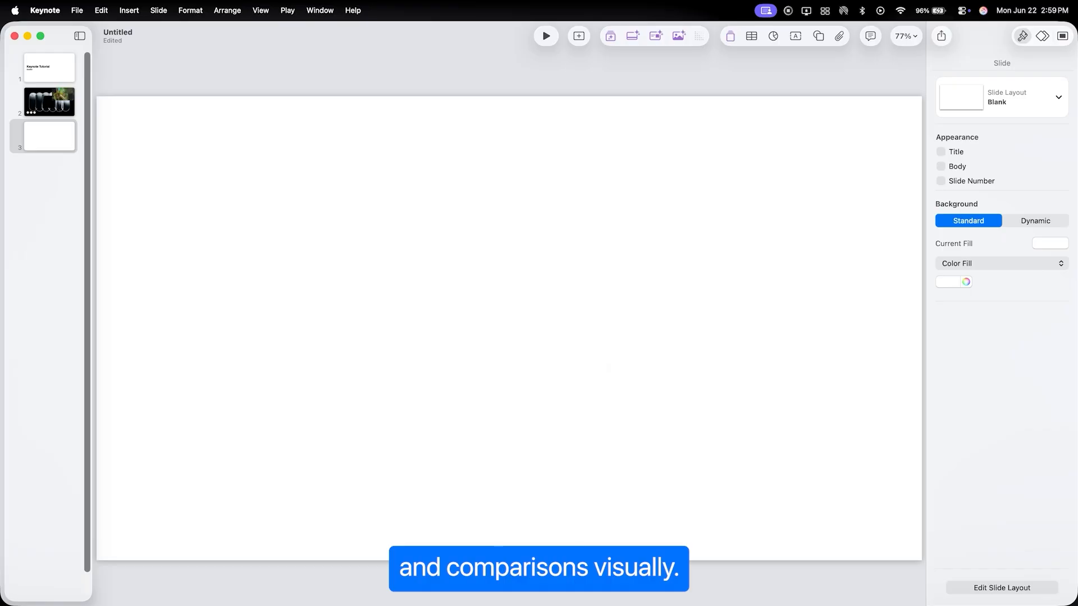
Insert a 2D column chart with two data series on blank slide 3 and look through its chart data
{"action": "left_click", "coordinate": [772, 36]}
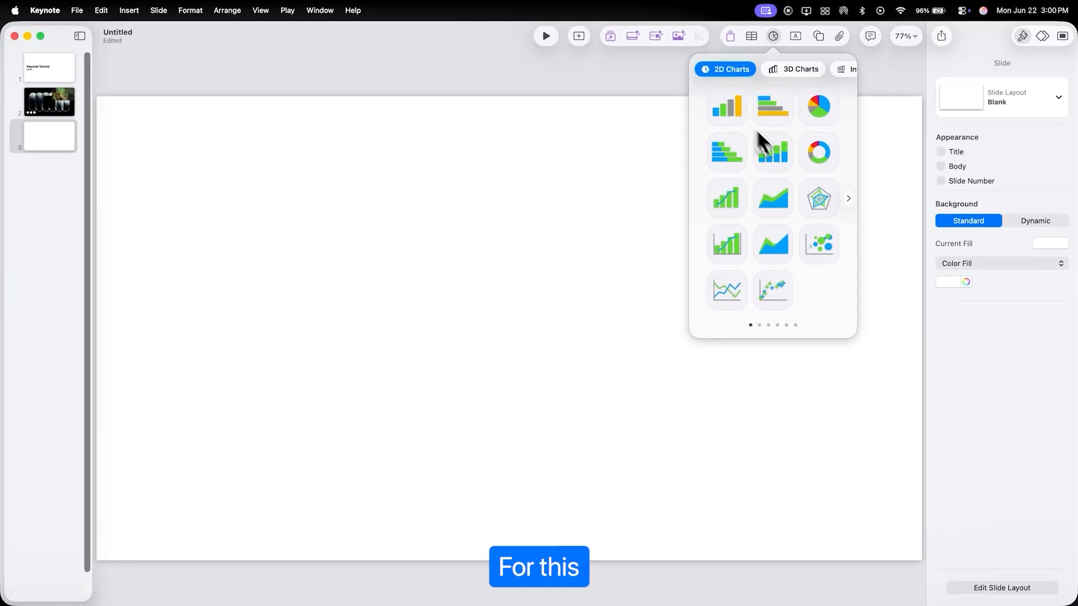
{"action": "left_click", "coordinate": [734, 106]}
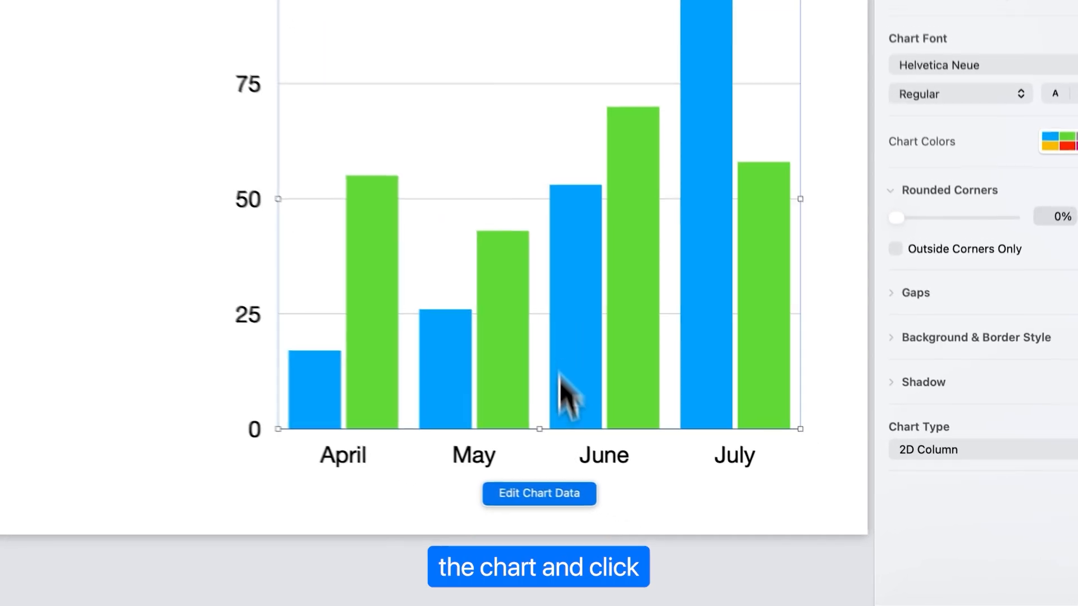
{"action": "left_click", "coordinate": [715, 534]}
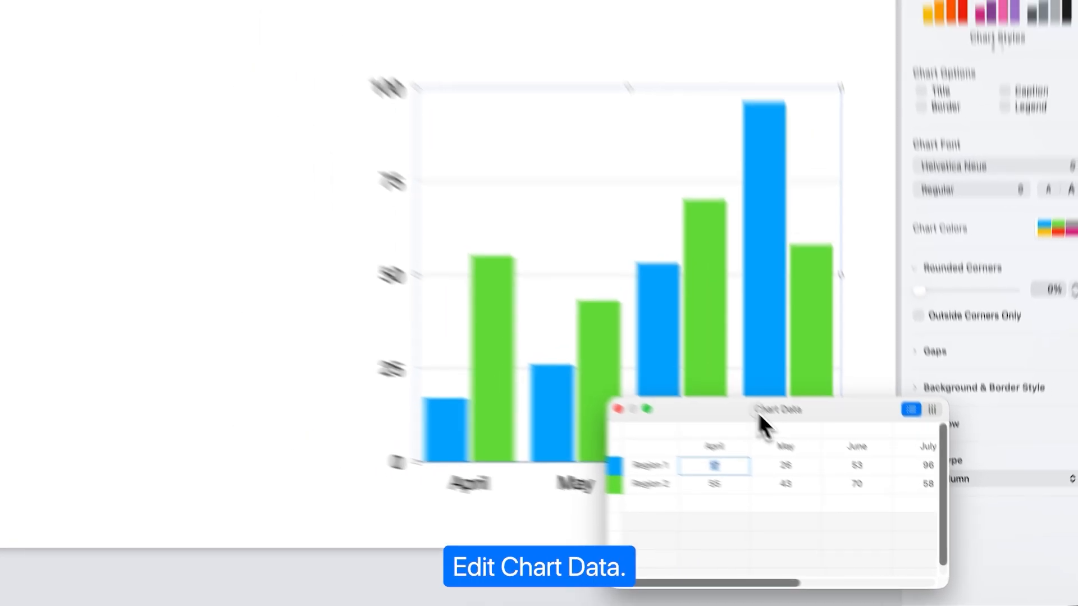
{"action": "left_click_drag", "start_coordinate": [692, 368], "coordinate": [393, 102]}
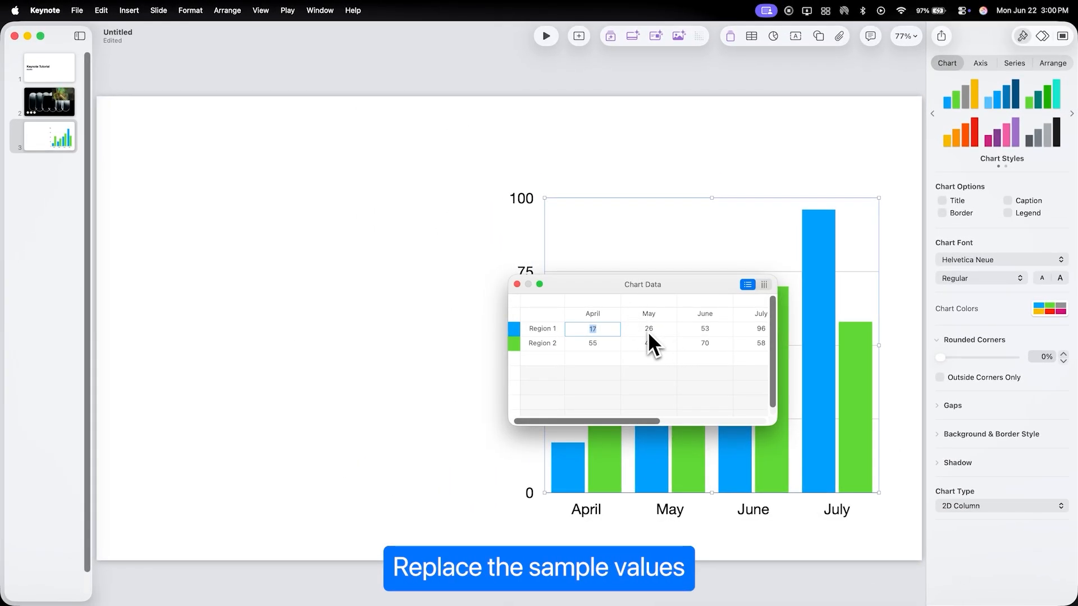
{"action": "left_click_drag", "start_coordinate": [648, 422], "coordinate": [726, 416]}
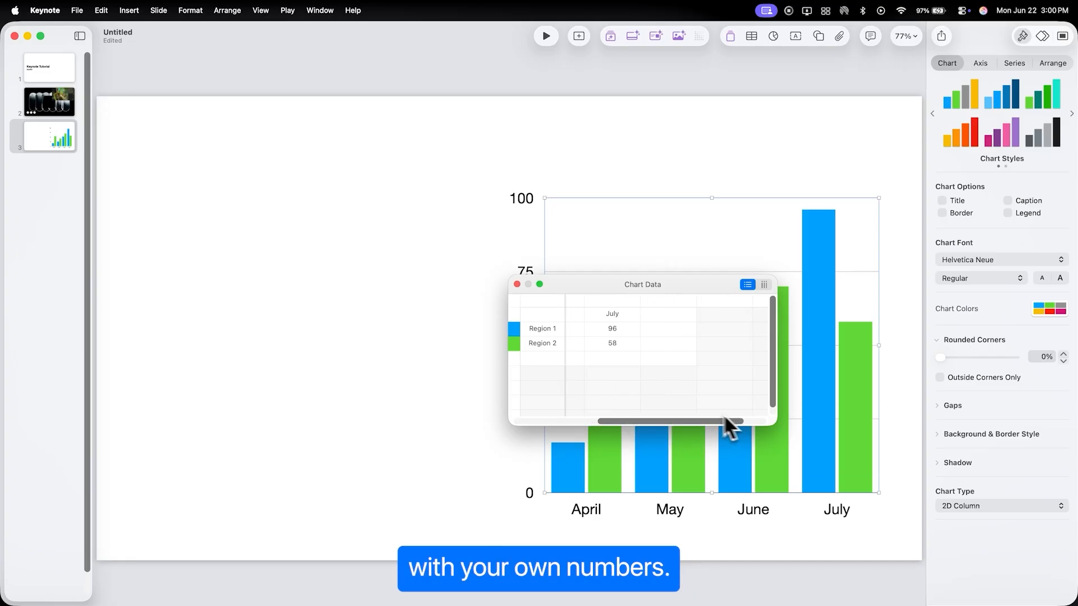
{"action": "left_click", "coordinate": [517, 284]}
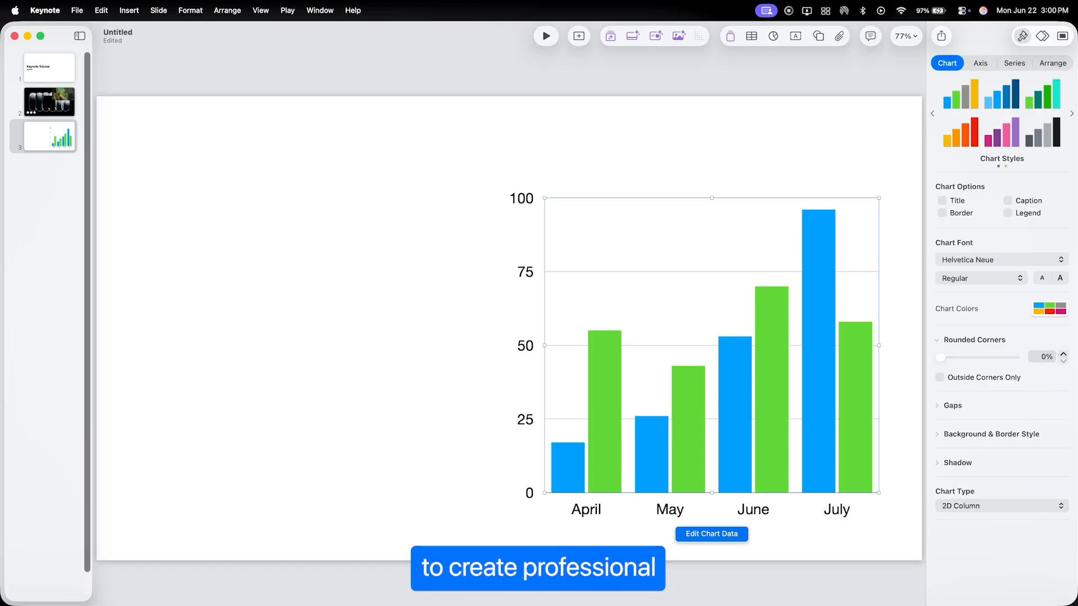
{"action": "key", "text": "Escape"}
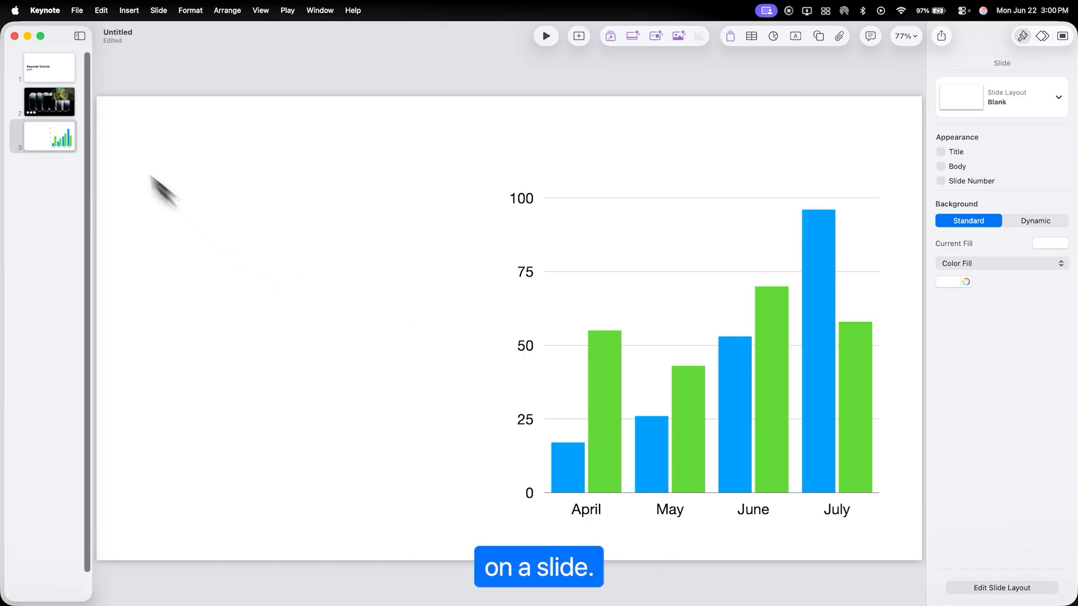
Select the "Keynote Tutorial" title on slide 1 and open the choice of Build In animation effects for it
{"action": "left_click", "coordinate": [44, 73]}
{"action": "left_click", "coordinate": [410, 262]}
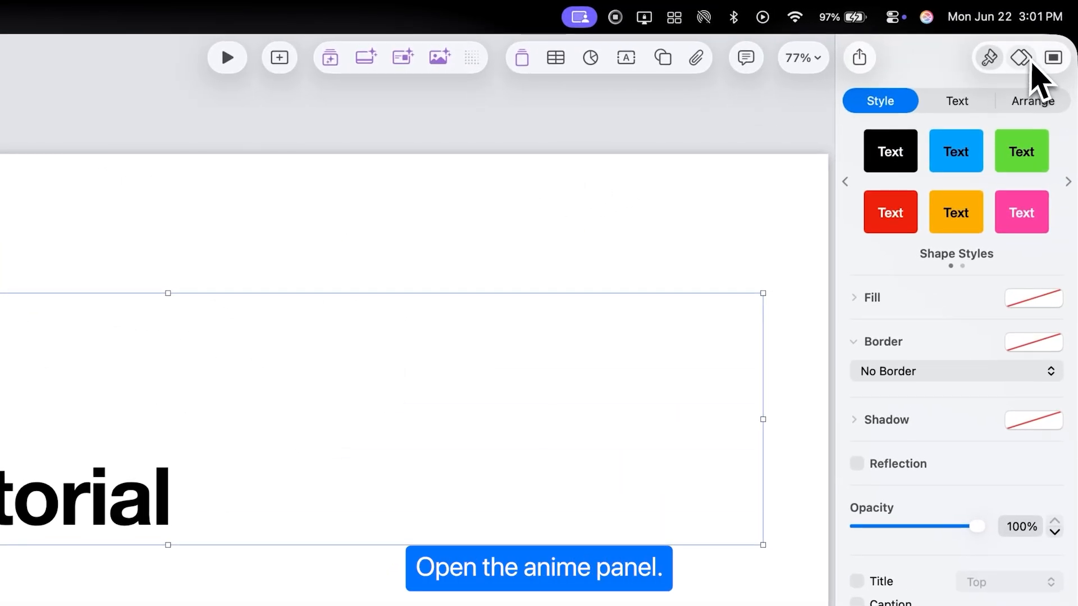
{"action": "left_click", "coordinate": [1044, 37]}
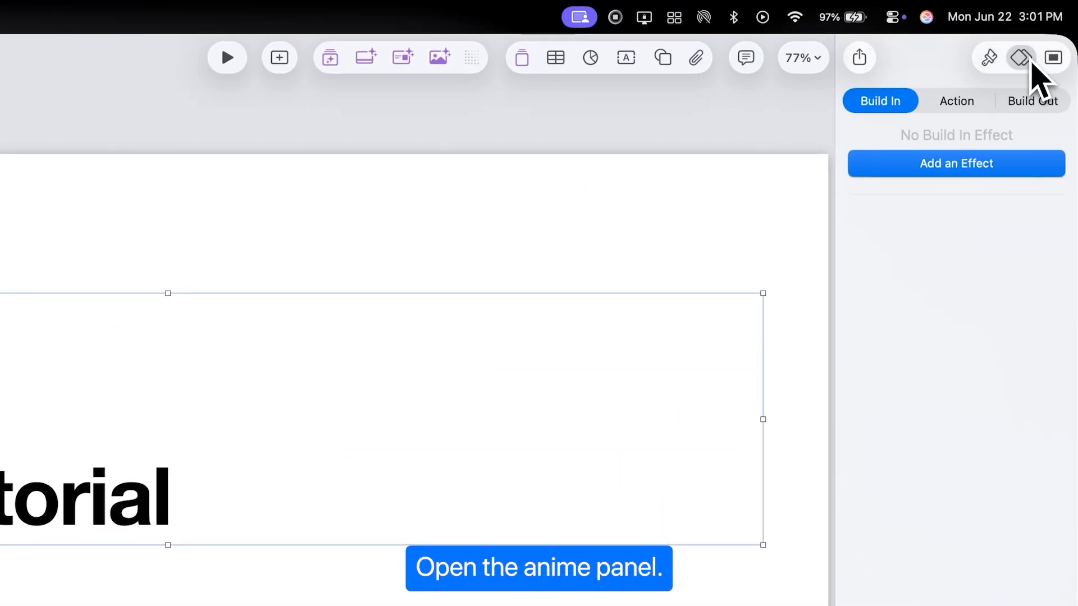
{"action": "left_click", "coordinate": [990, 163]}
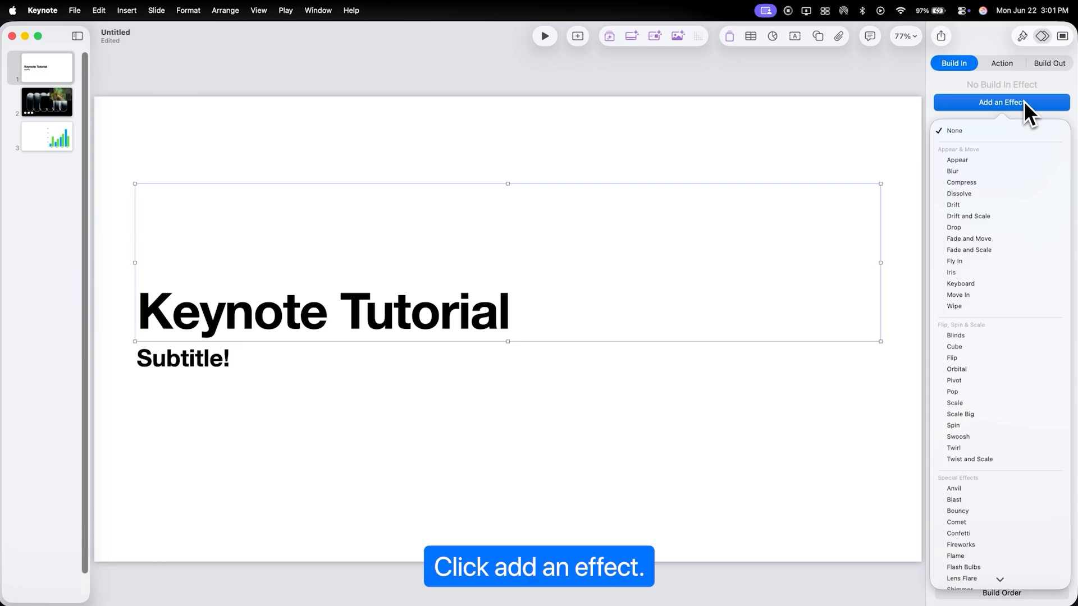